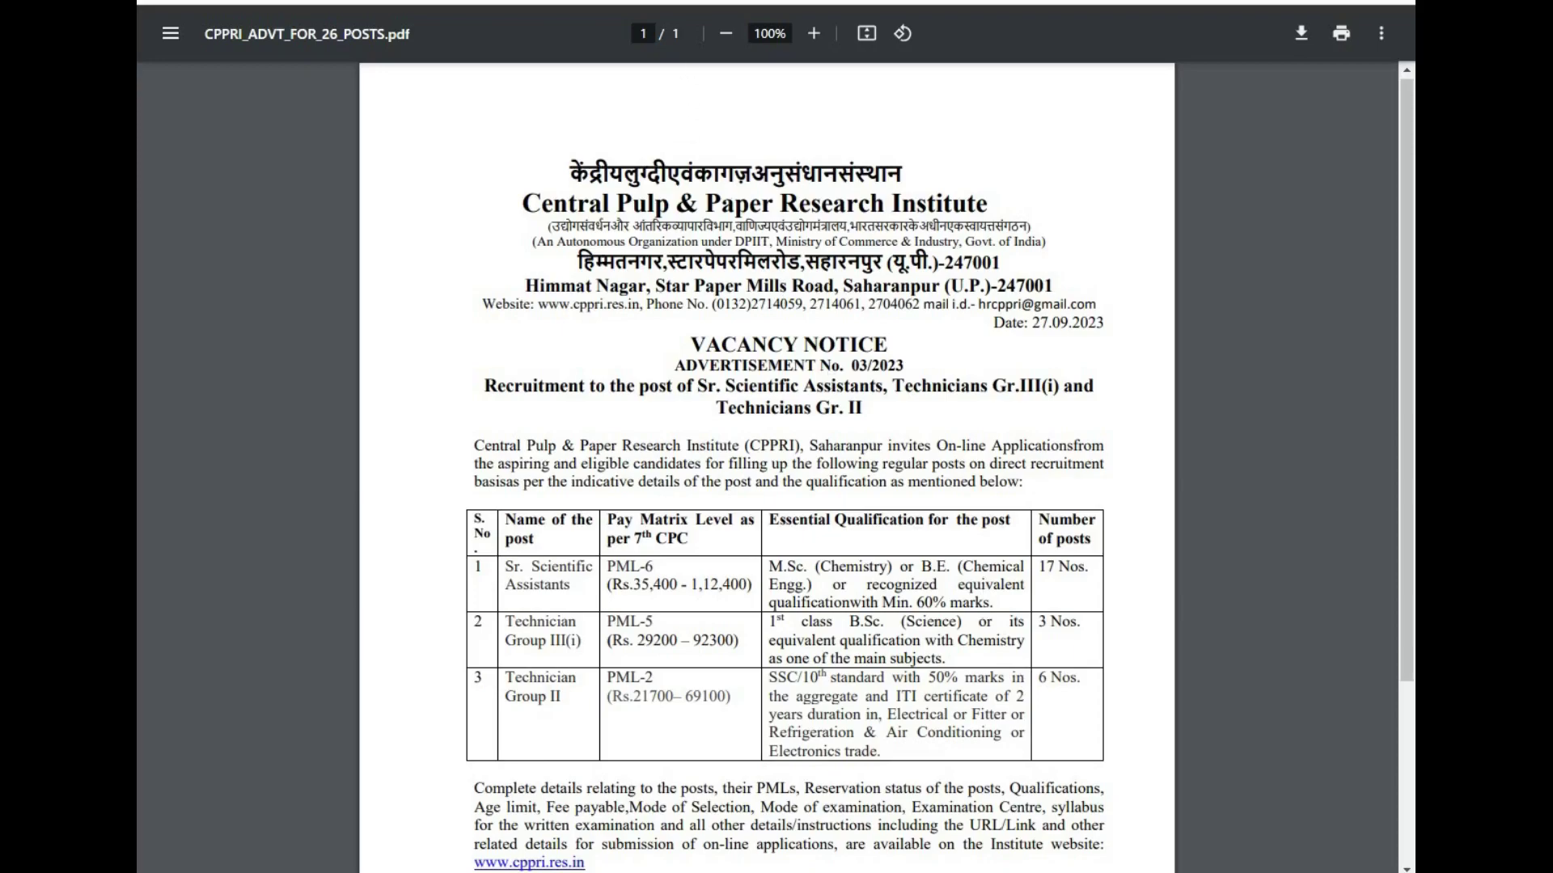
- Check the Important Dates page, then return to the information bulletin
key(alt+Left)
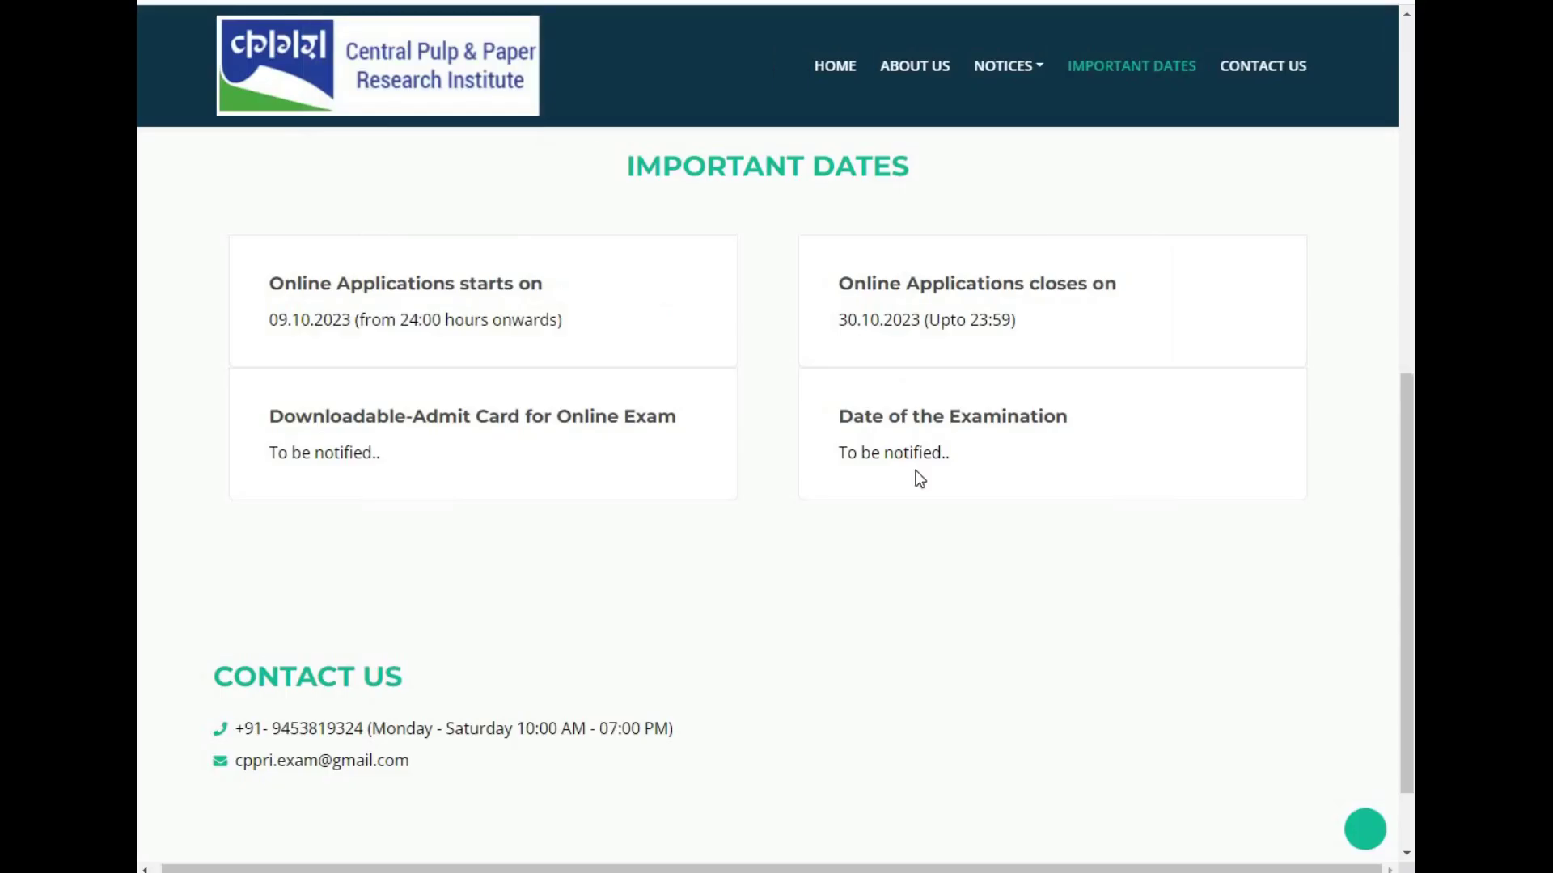
key(alt+Right)
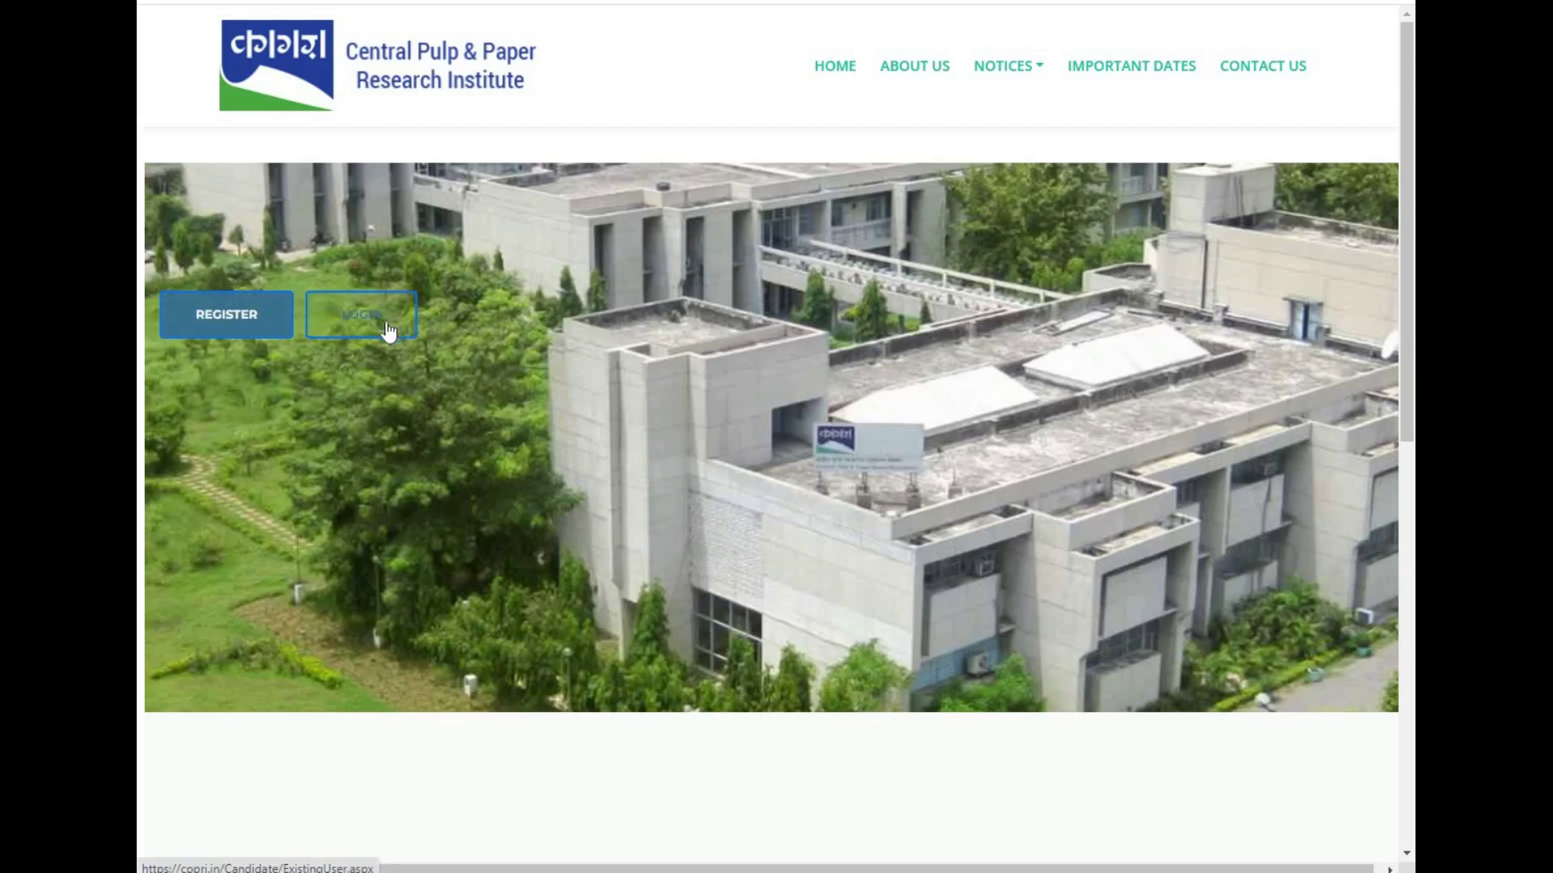
- Start a new registration for the Technician Group II post, ELETRICAL TRADE sub post
click(238, 317)
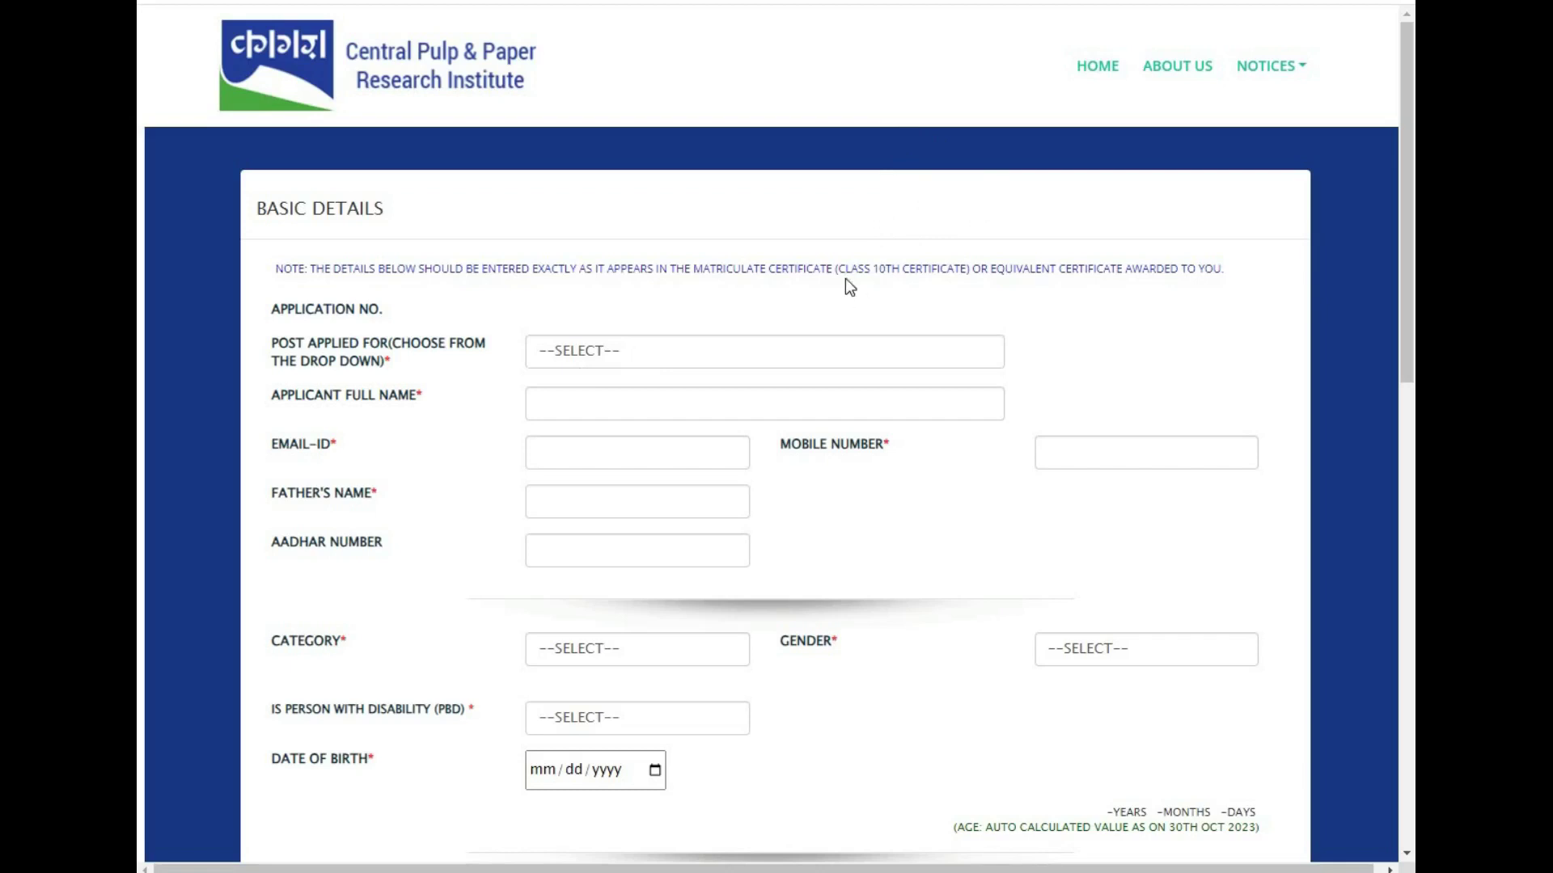
click(788, 359)
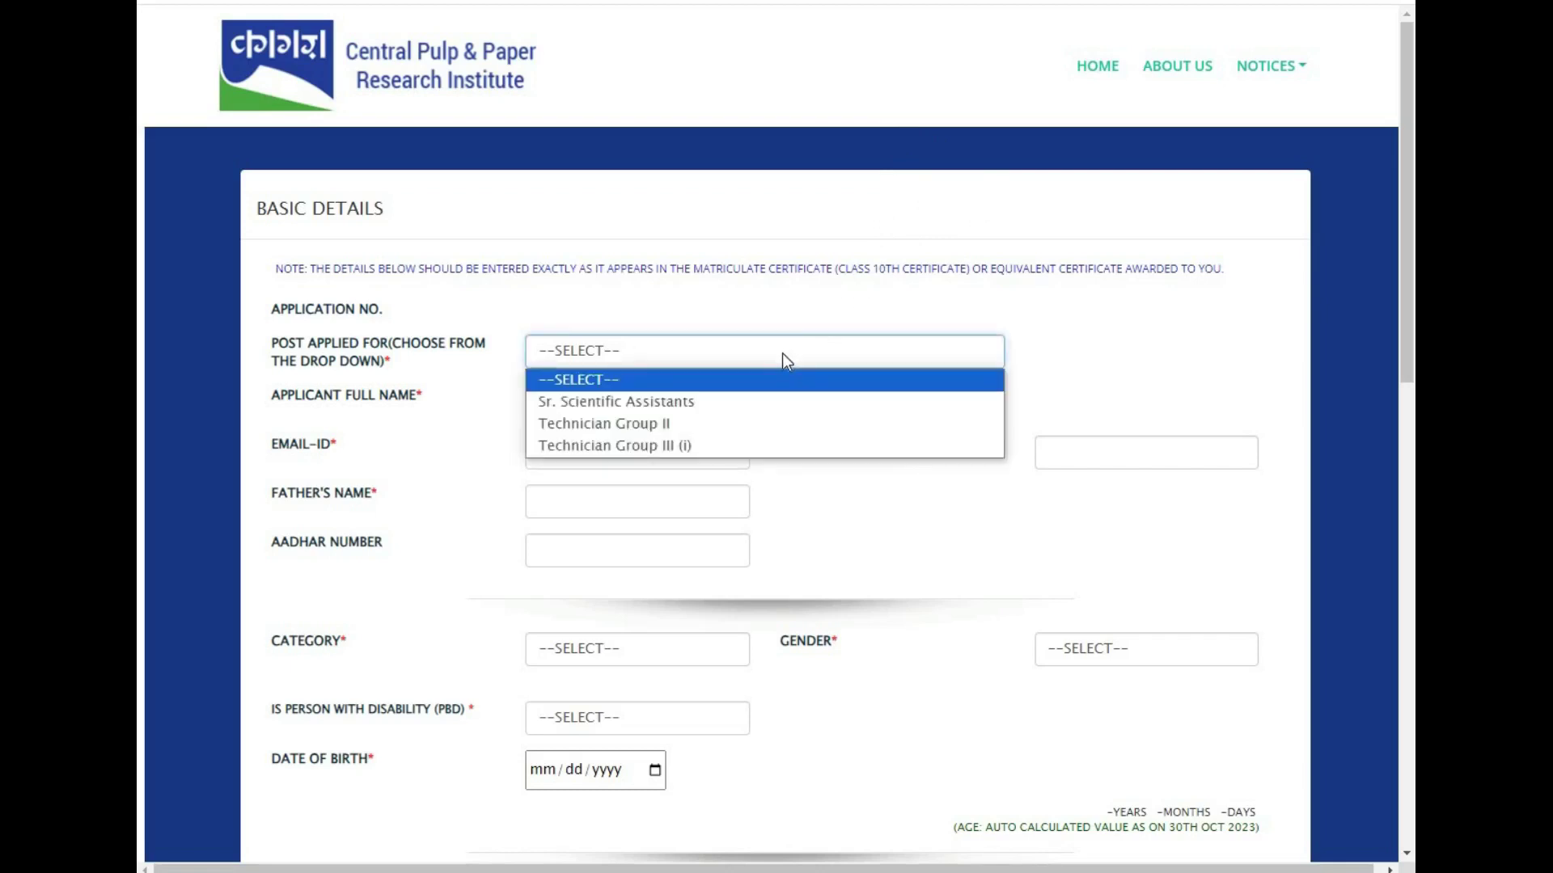
click(744, 425)
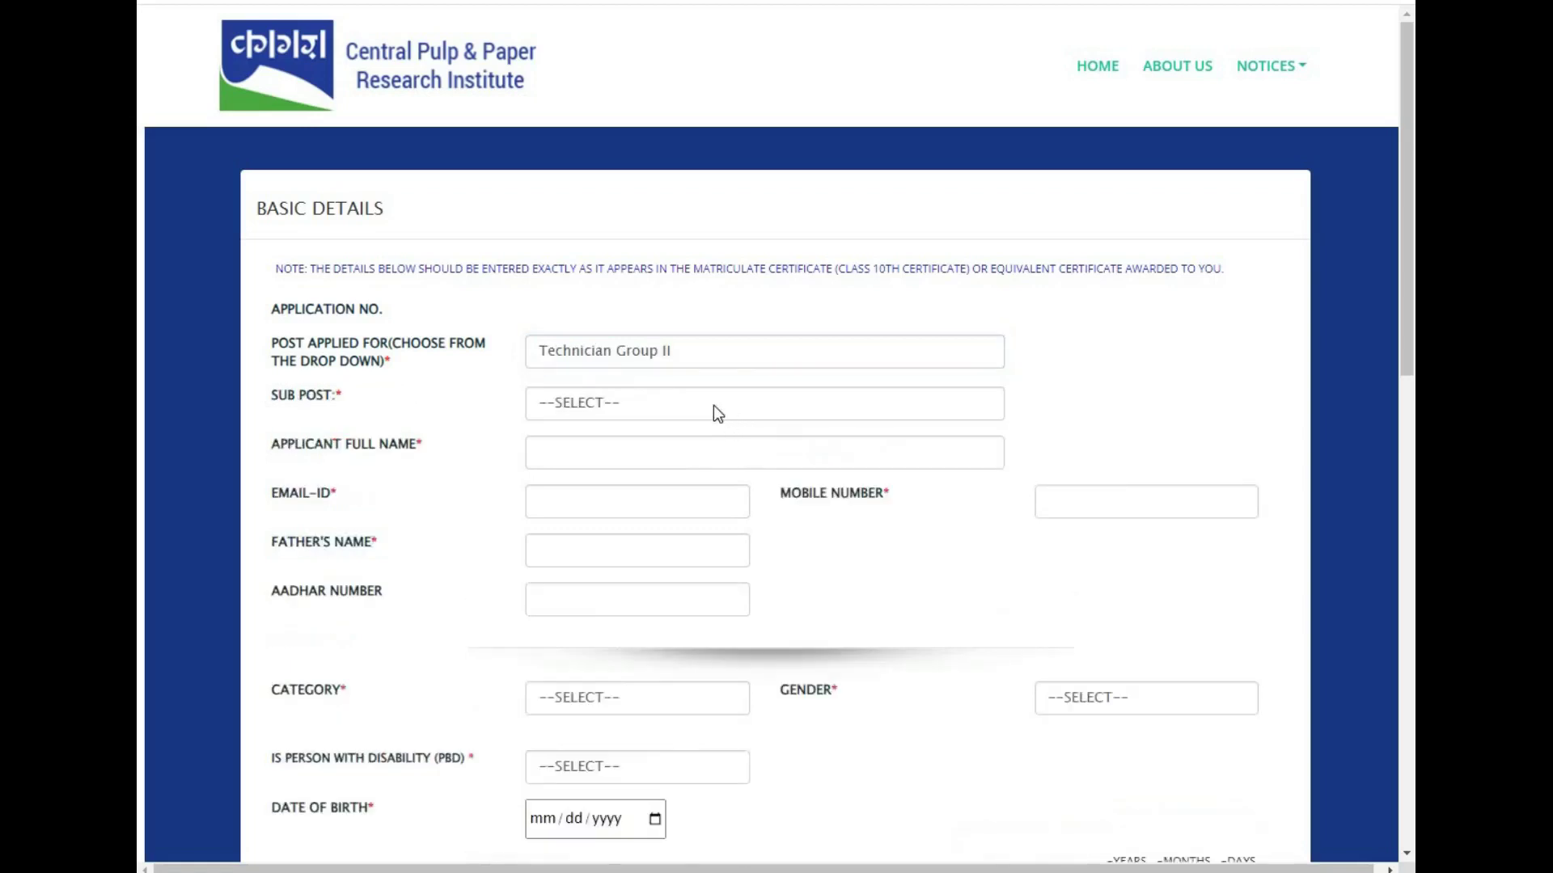
click(558, 402)
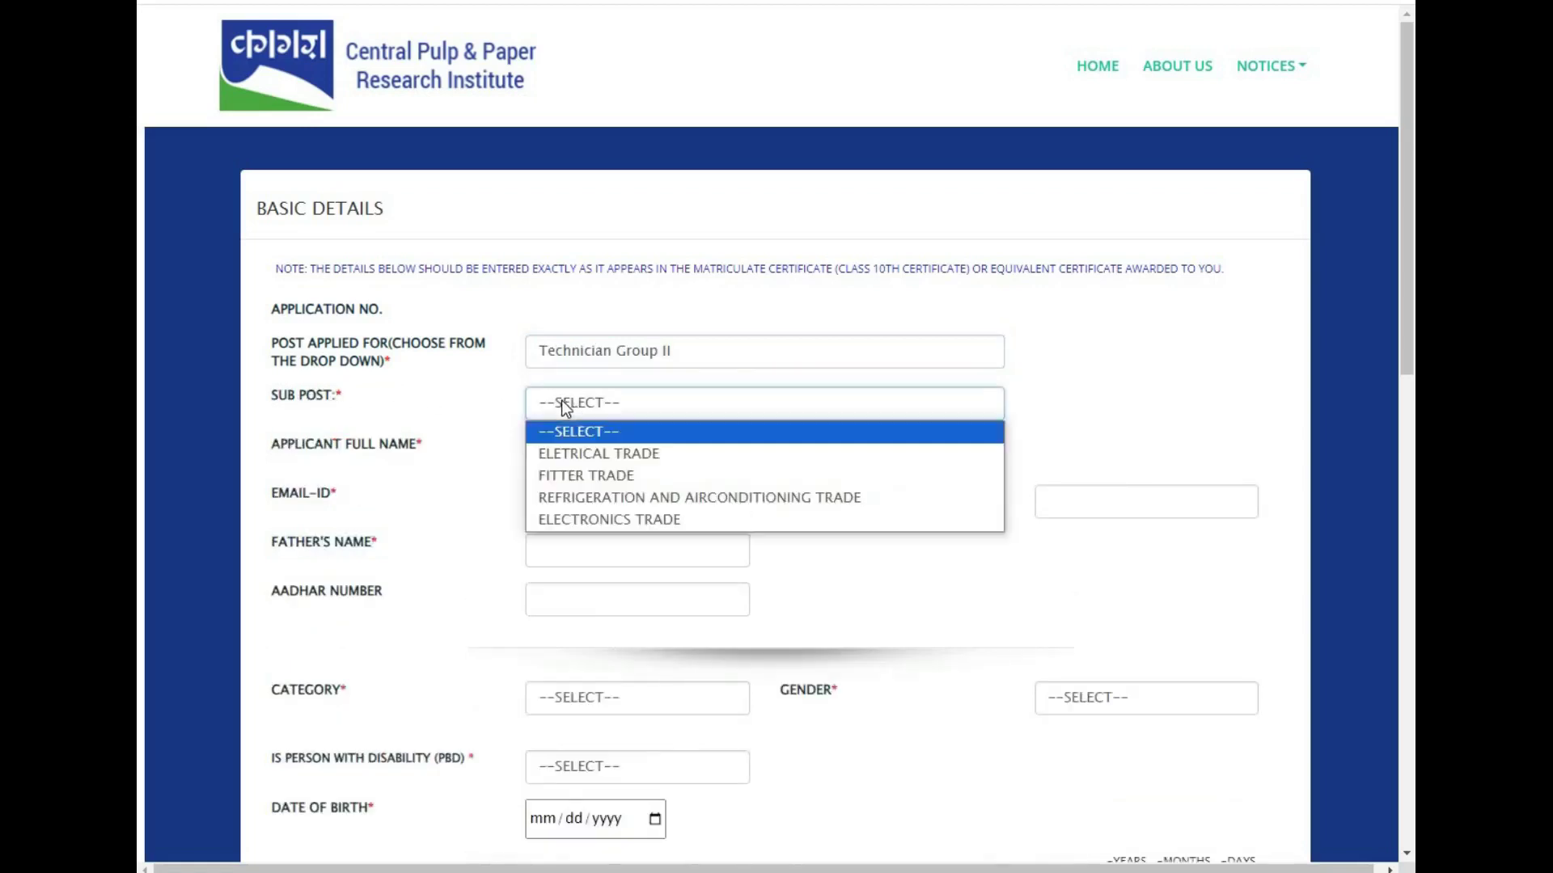
click(580, 455)
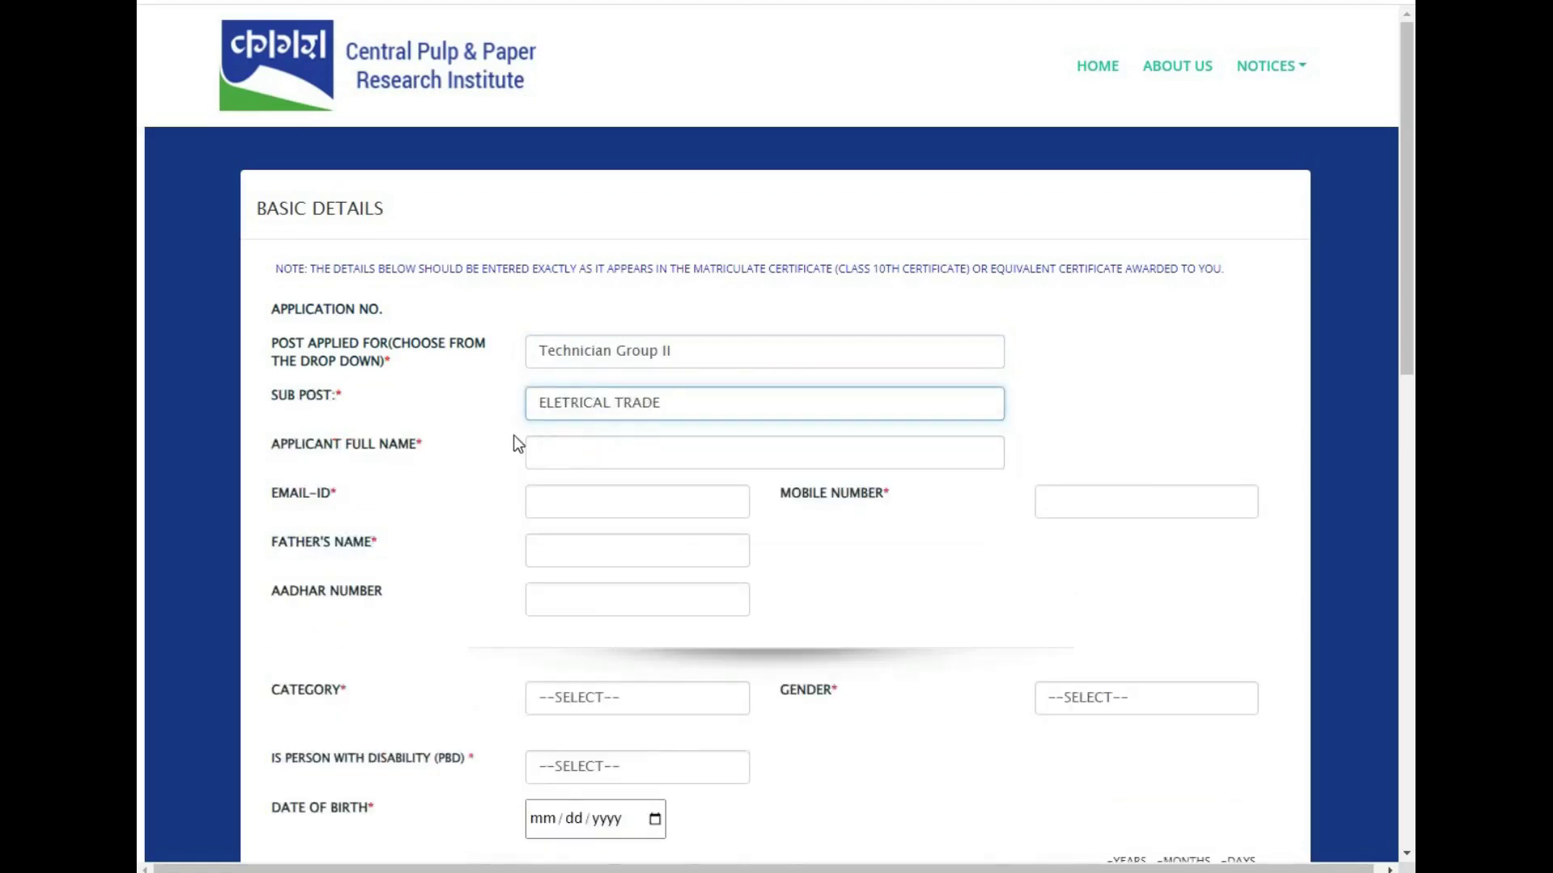
- Enter the applicant's and father's full names and set the category to SCHEDULED CASTE
click(565, 454)
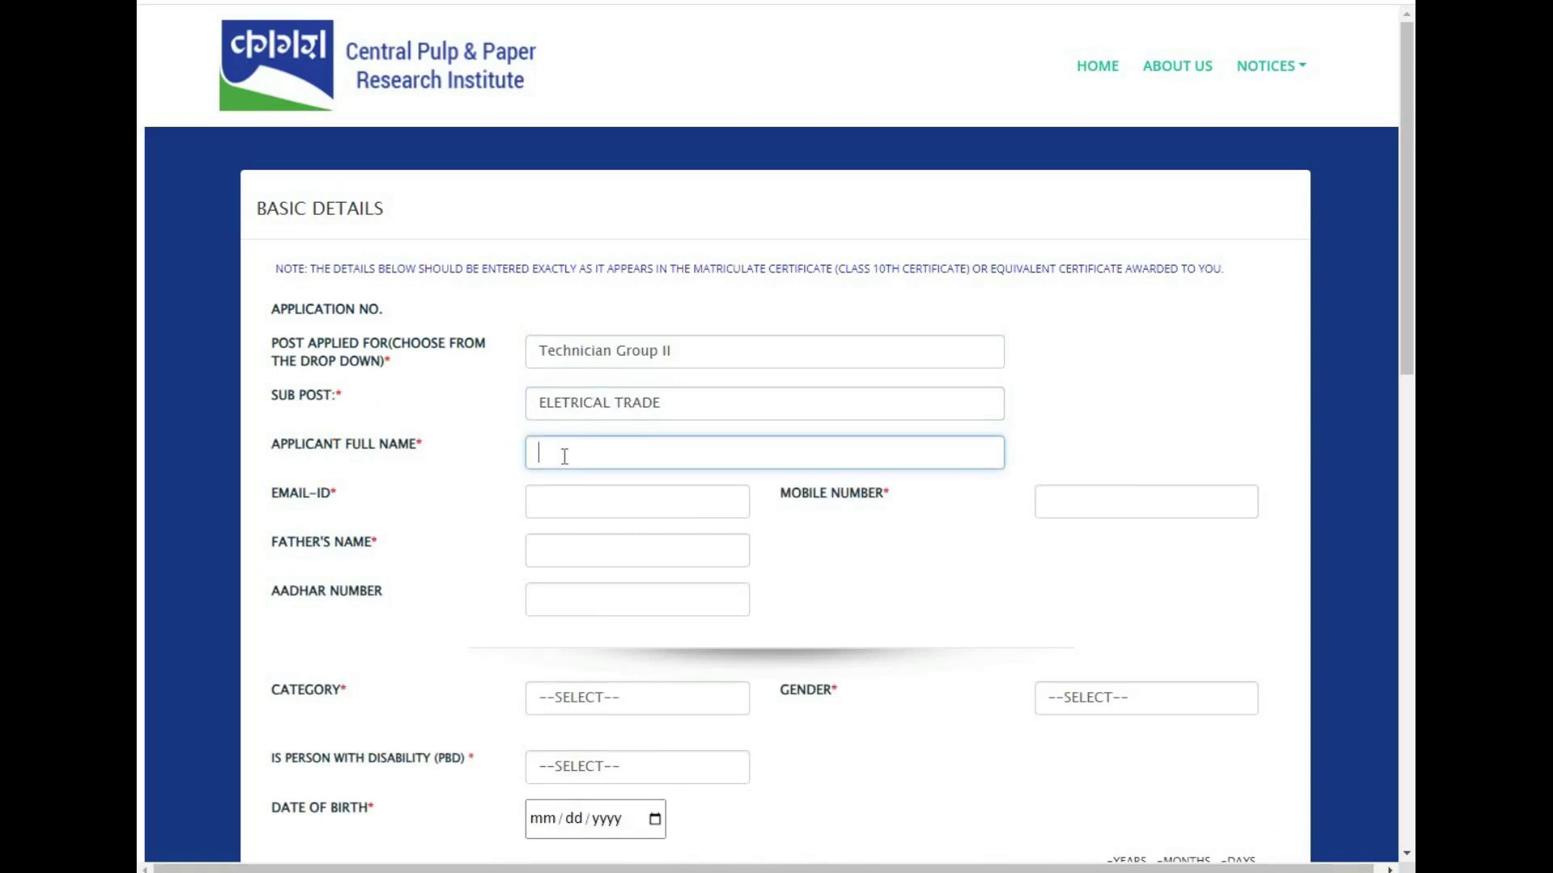
click(1071, 505)
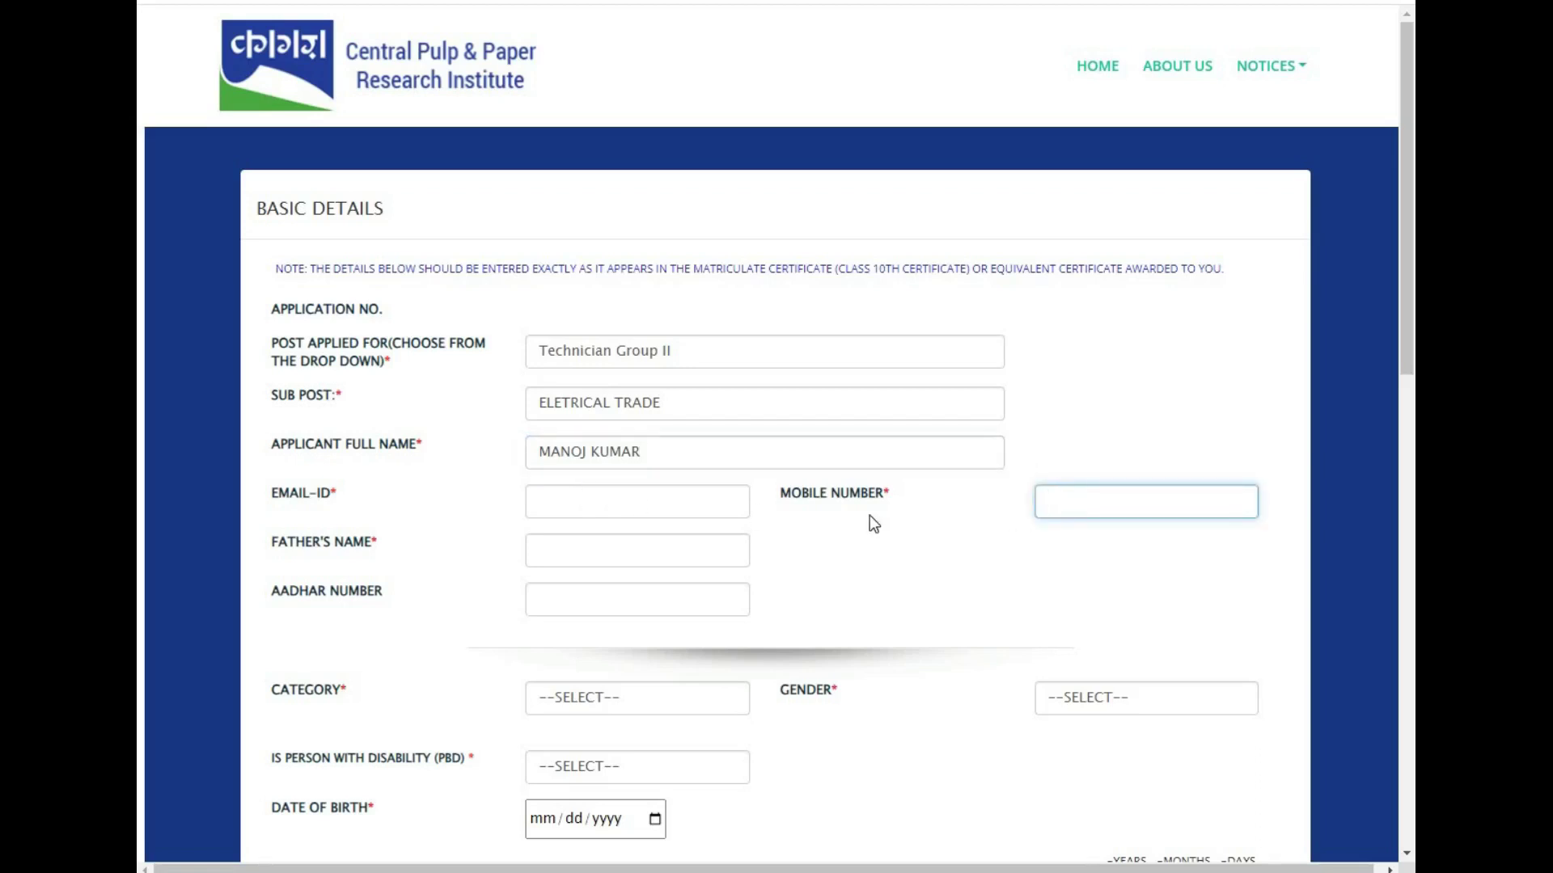
click(607, 547)
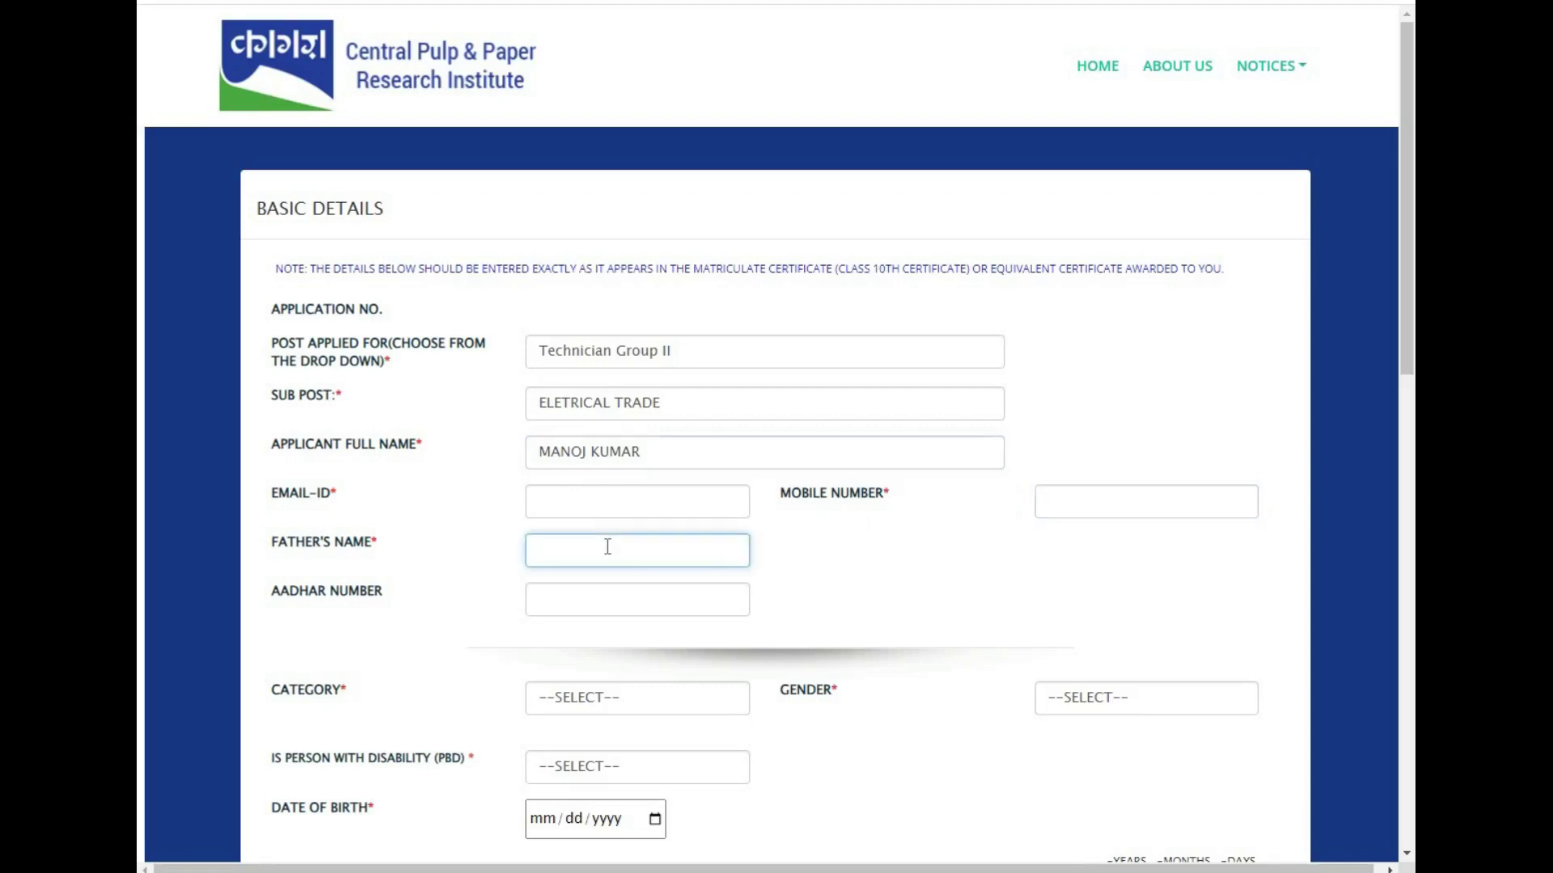
click(632, 704)
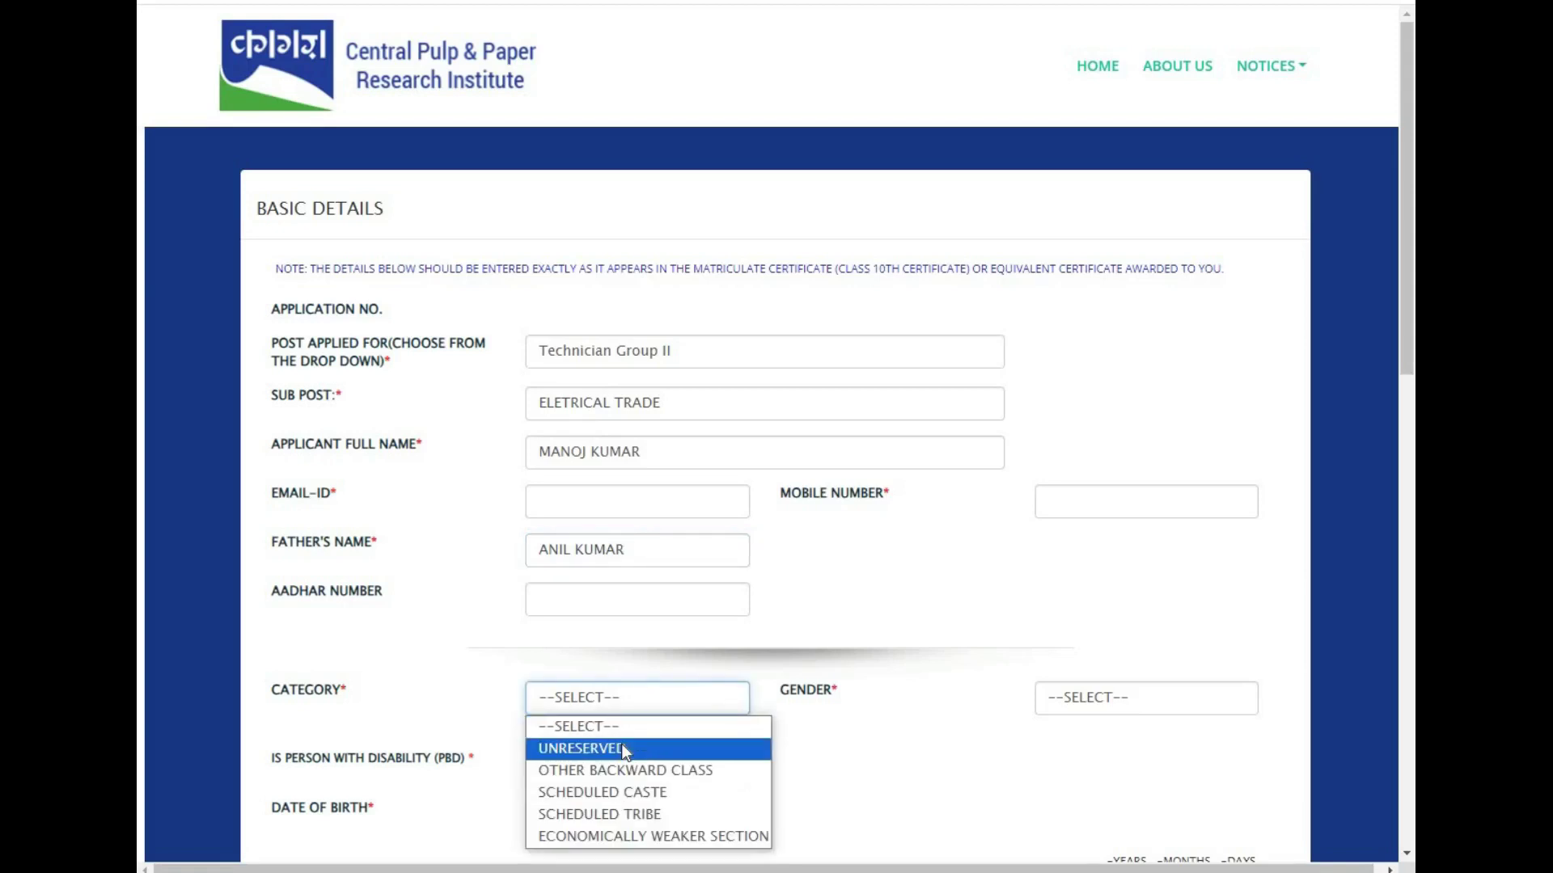
click(625, 749)
click(644, 698)
click(618, 794)
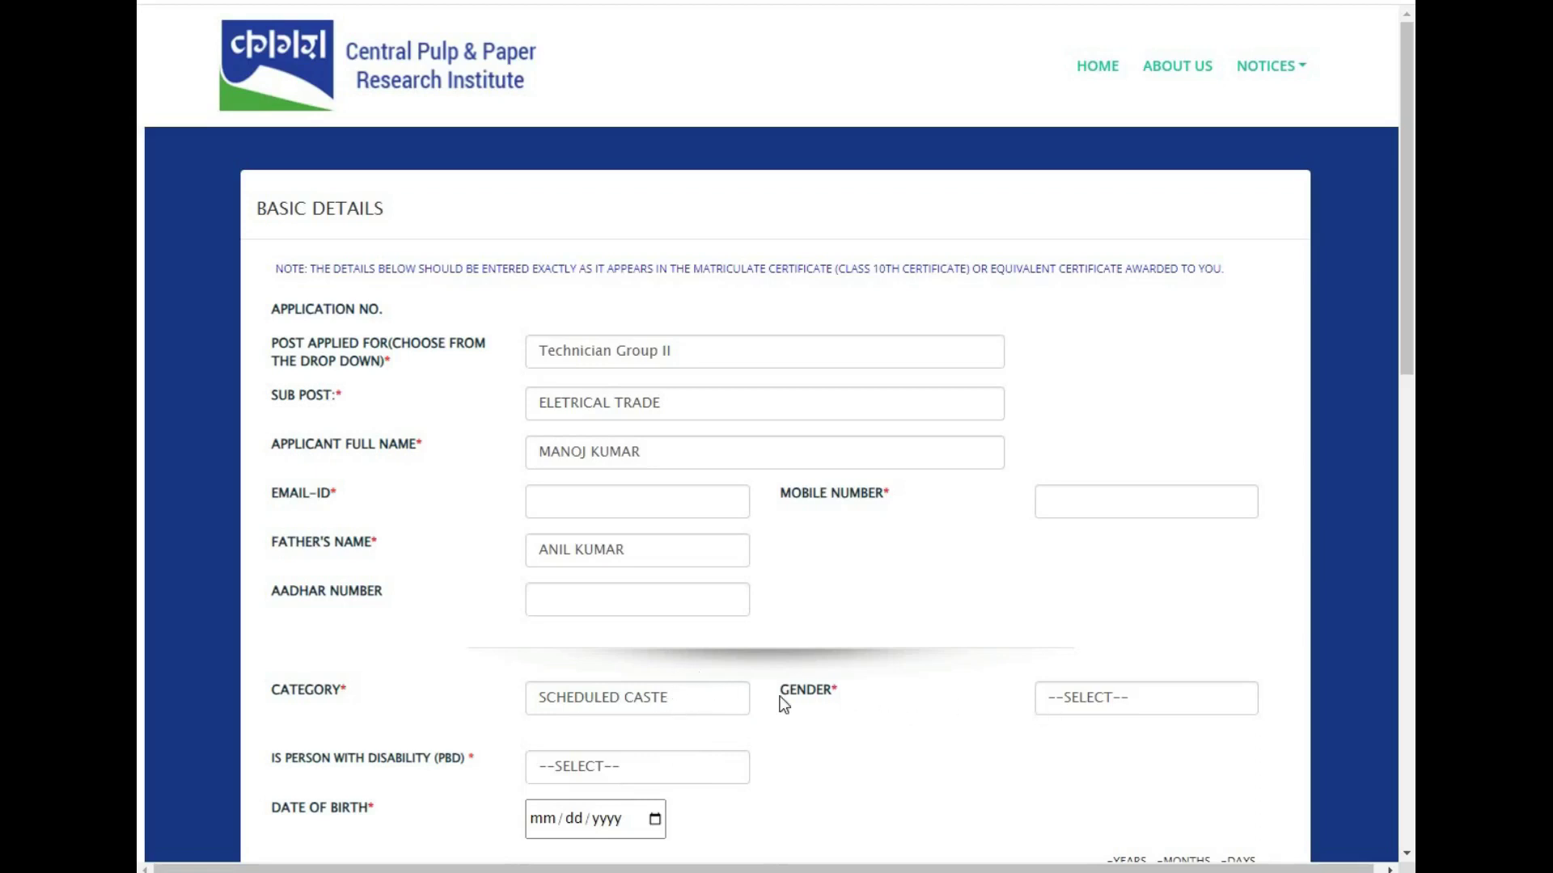
key(ctrl+Tab)
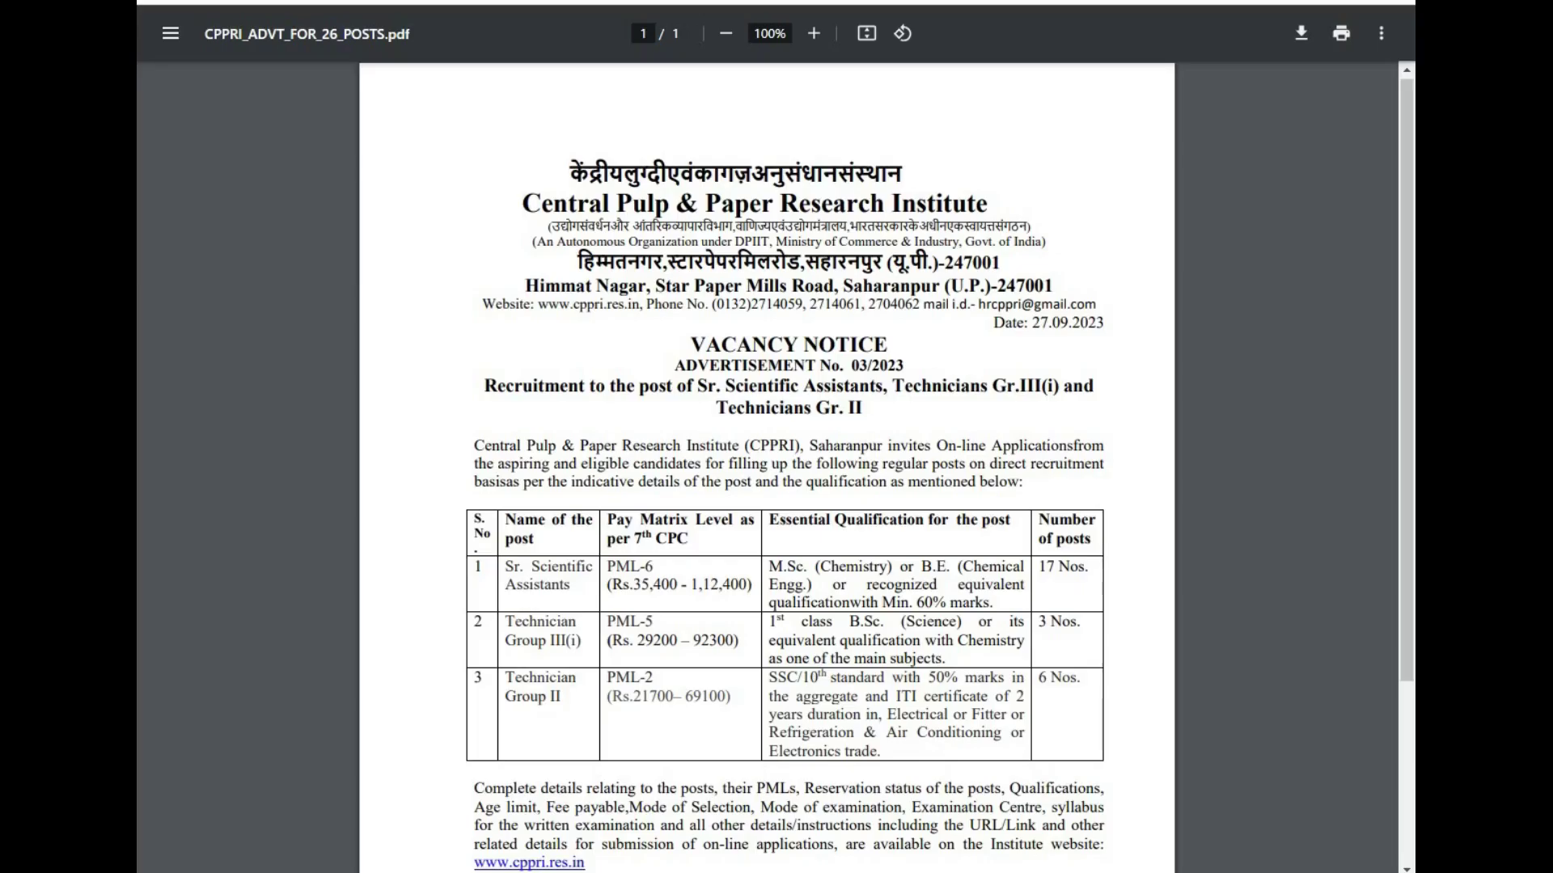
key(ctrl+Tab)
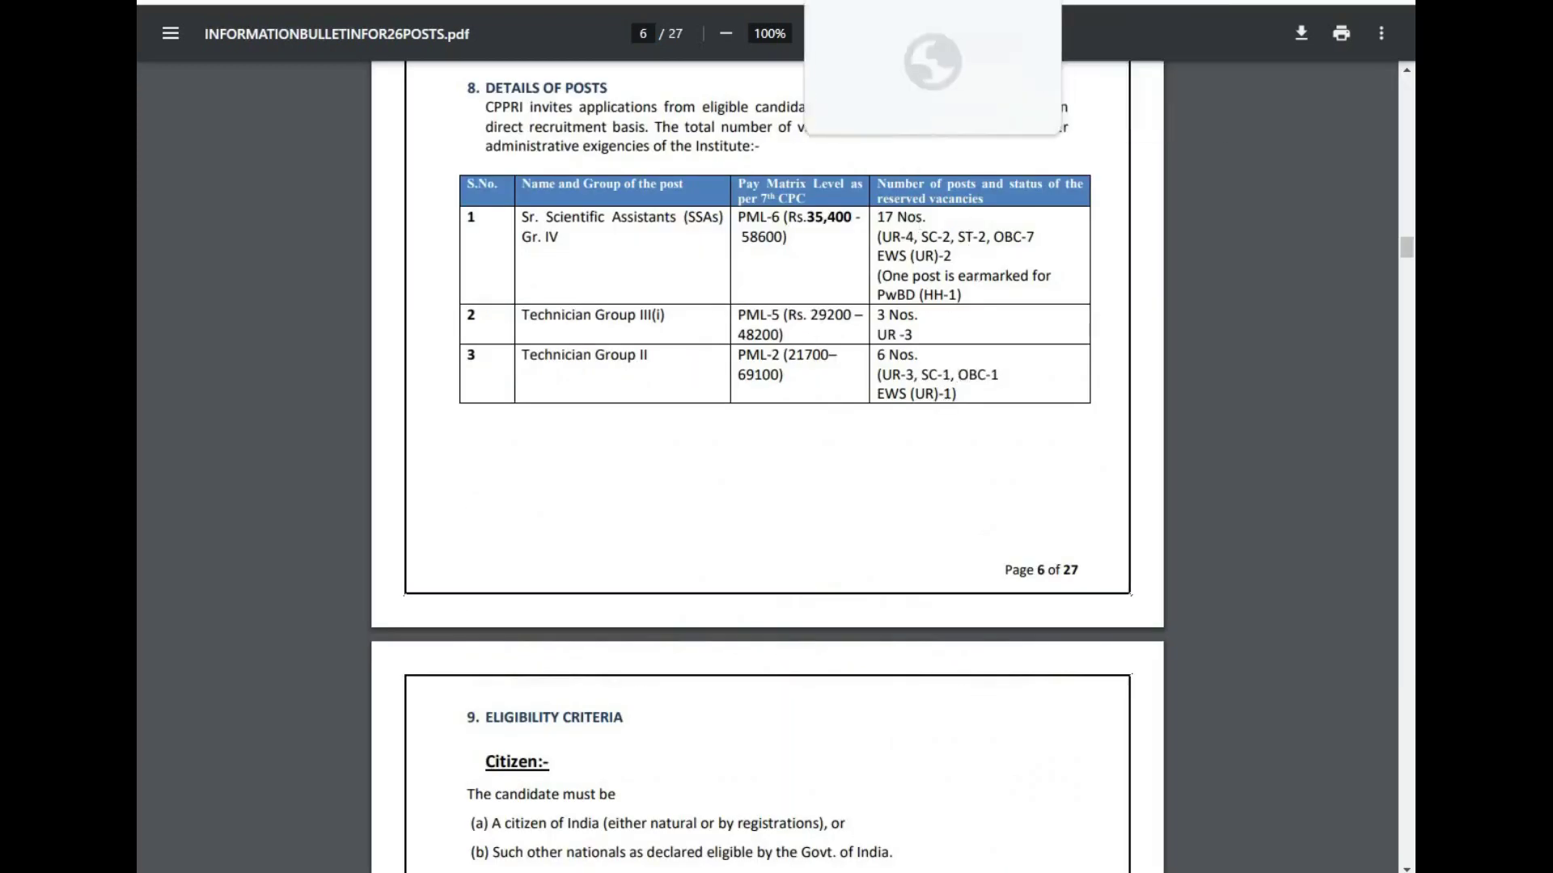
key(ctrl+Tab)
key(ctrl+Tab)
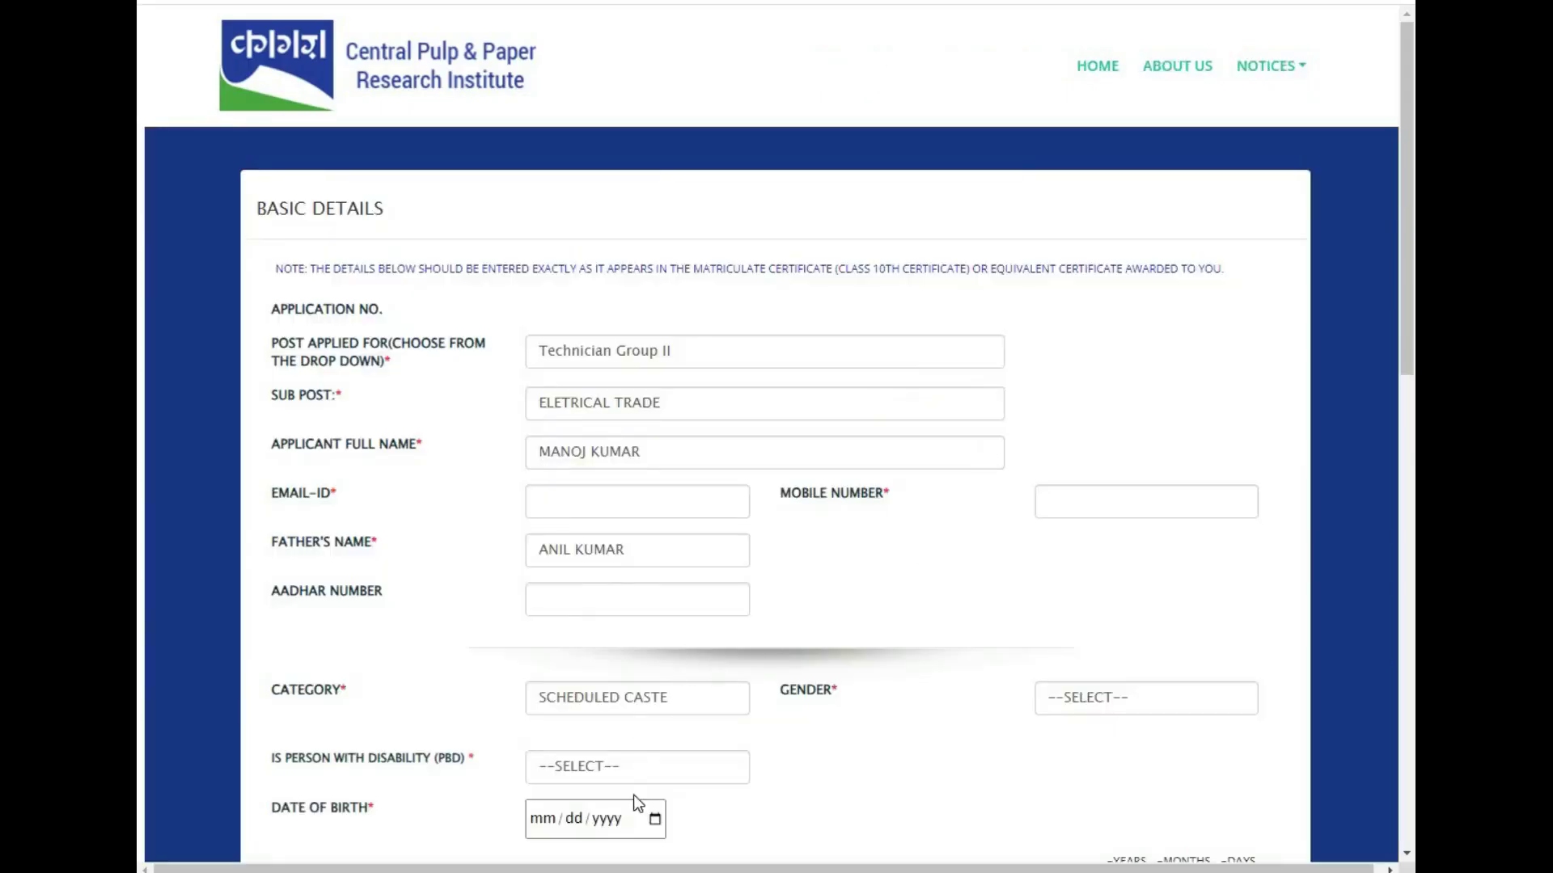
- Set gender to MALE and disability to NO, and open the date-of-birth calendar's month-year view
click(1104, 701)
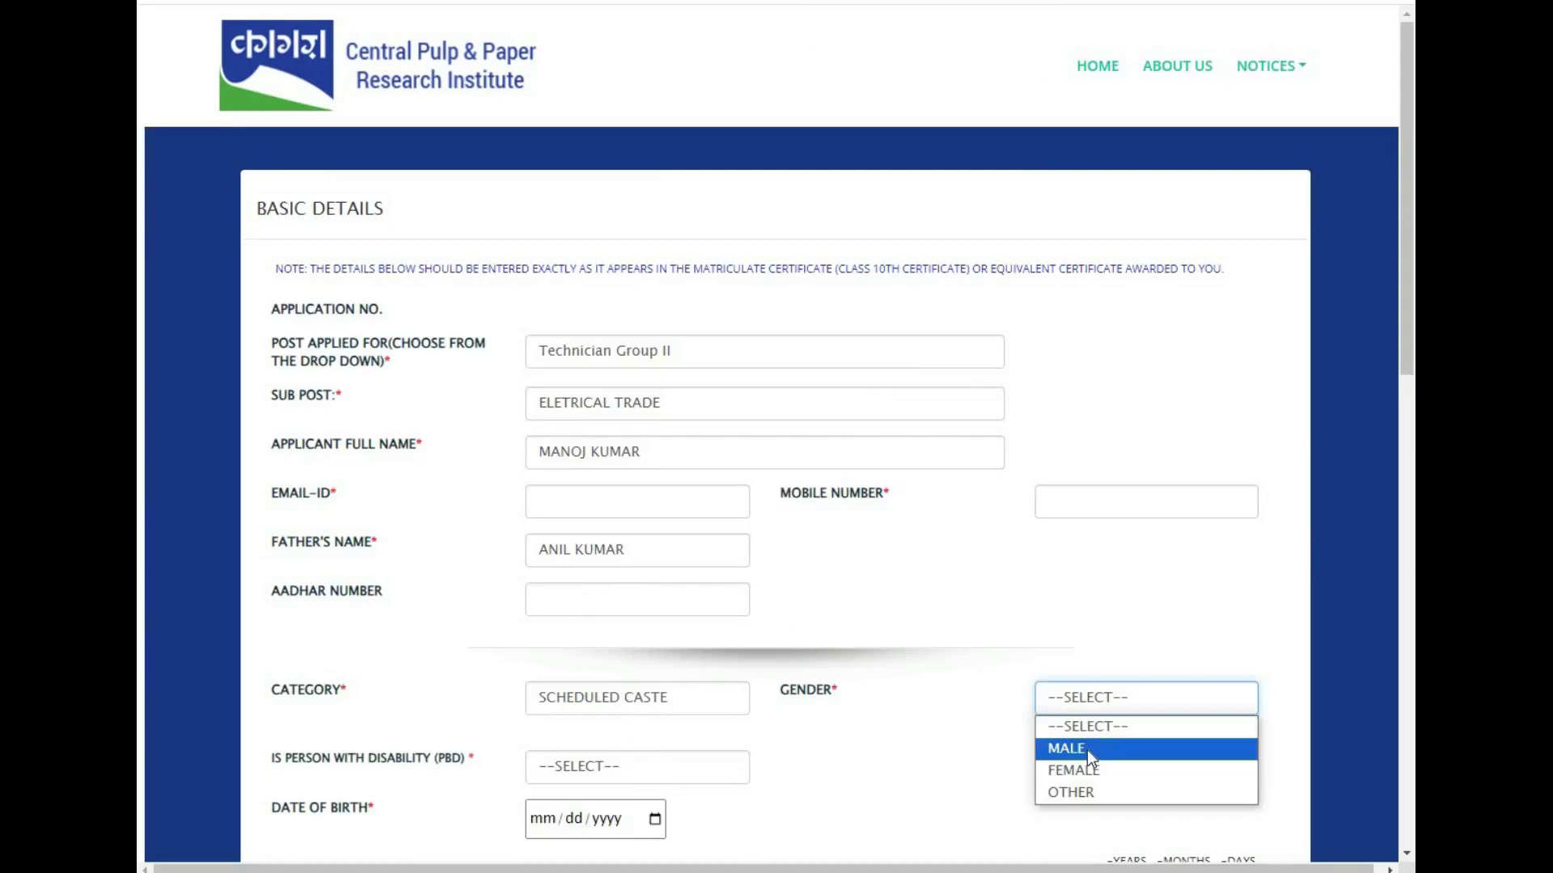
click(1086, 744)
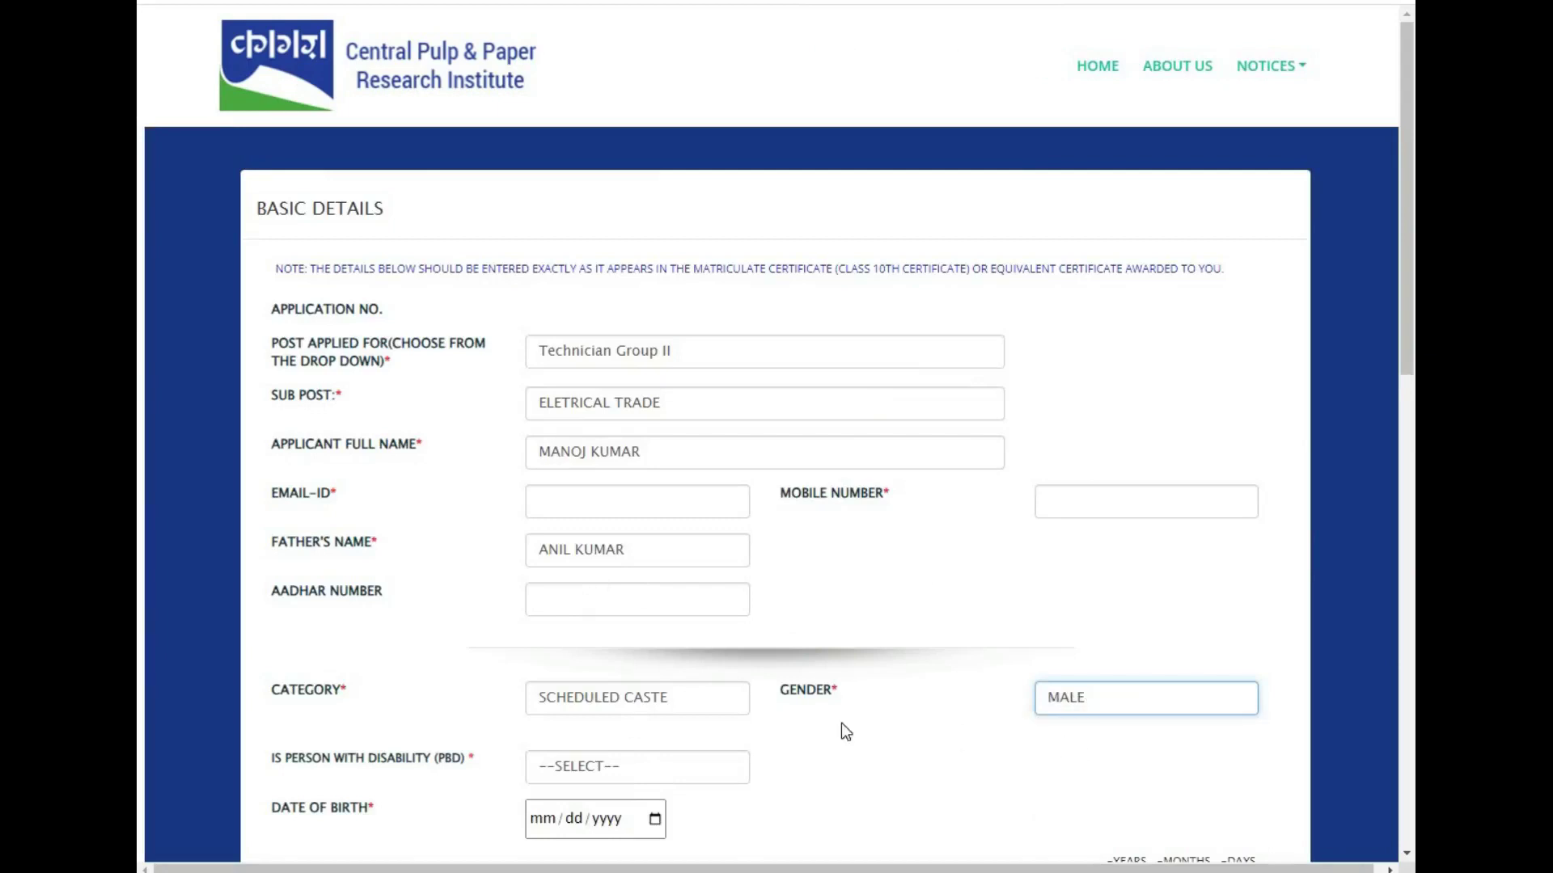
click(625, 778)
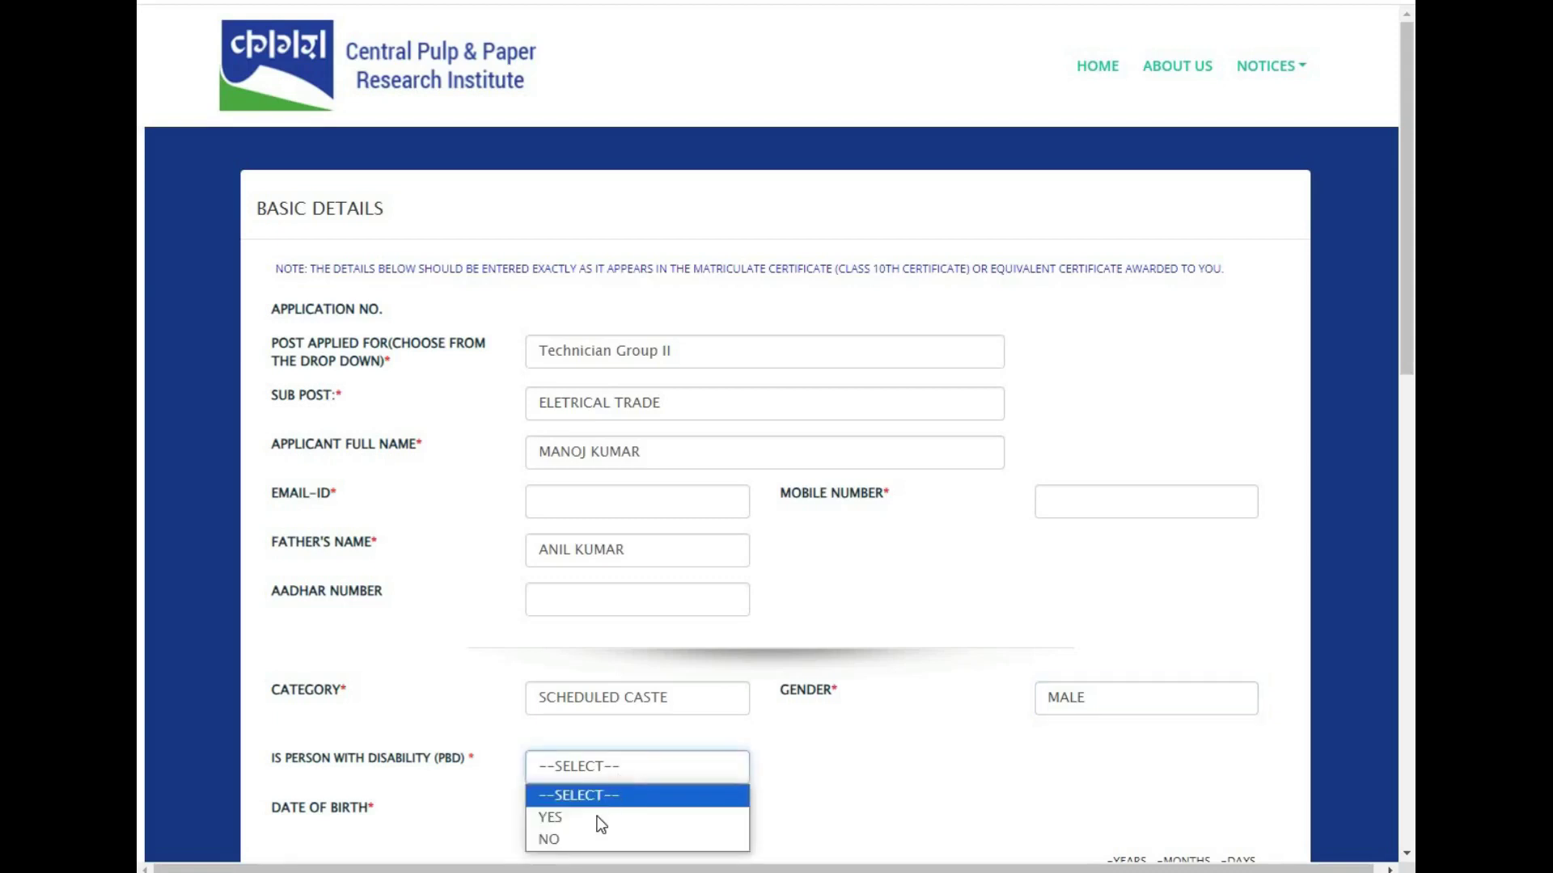
click(590, 838)
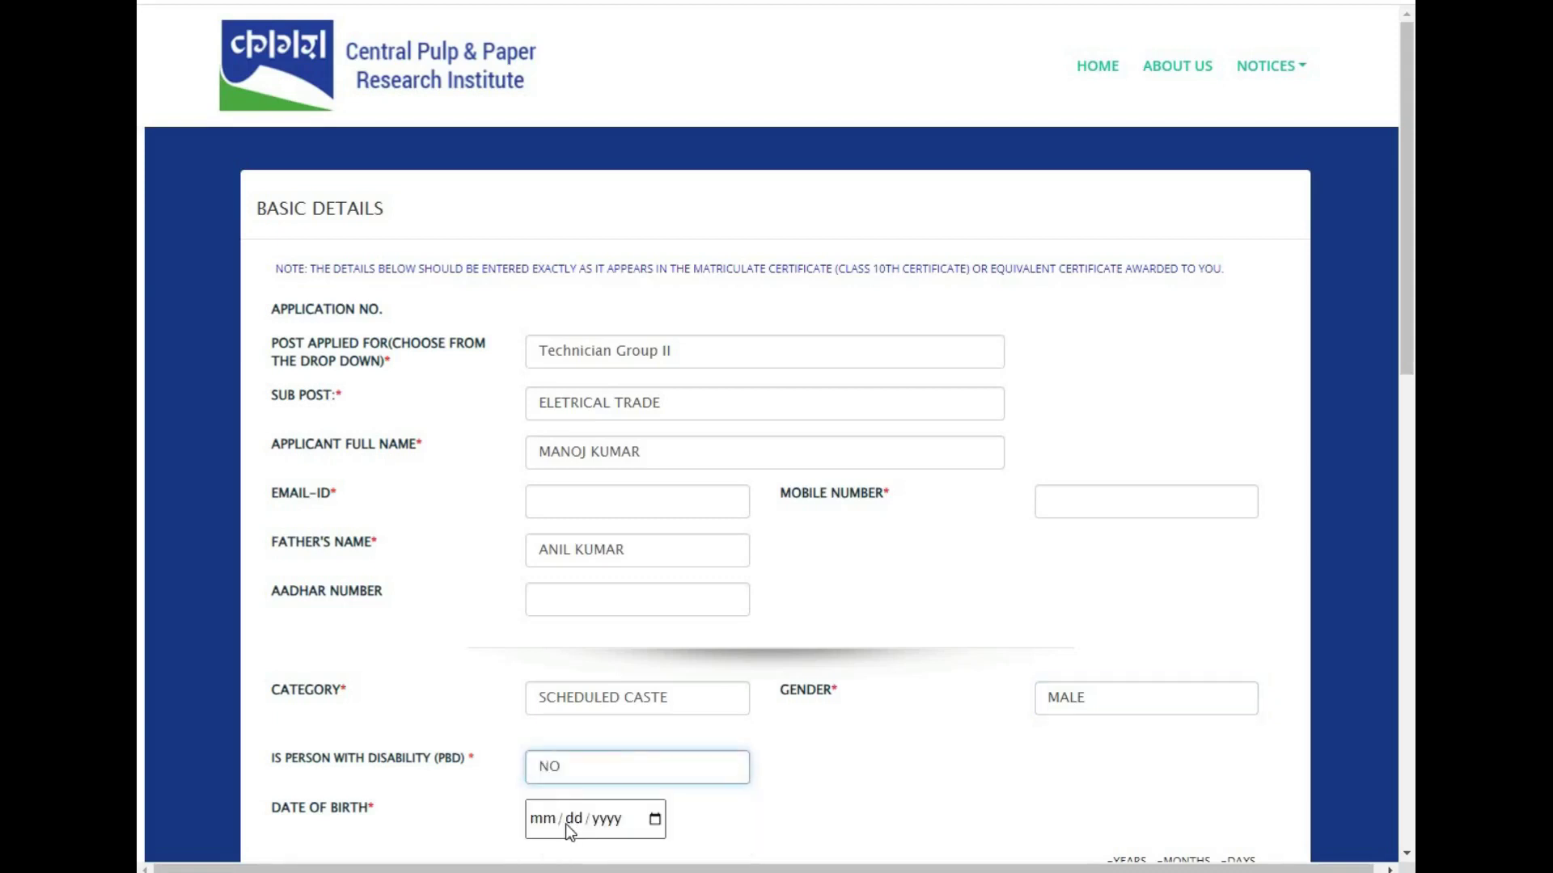
click(658, 822)
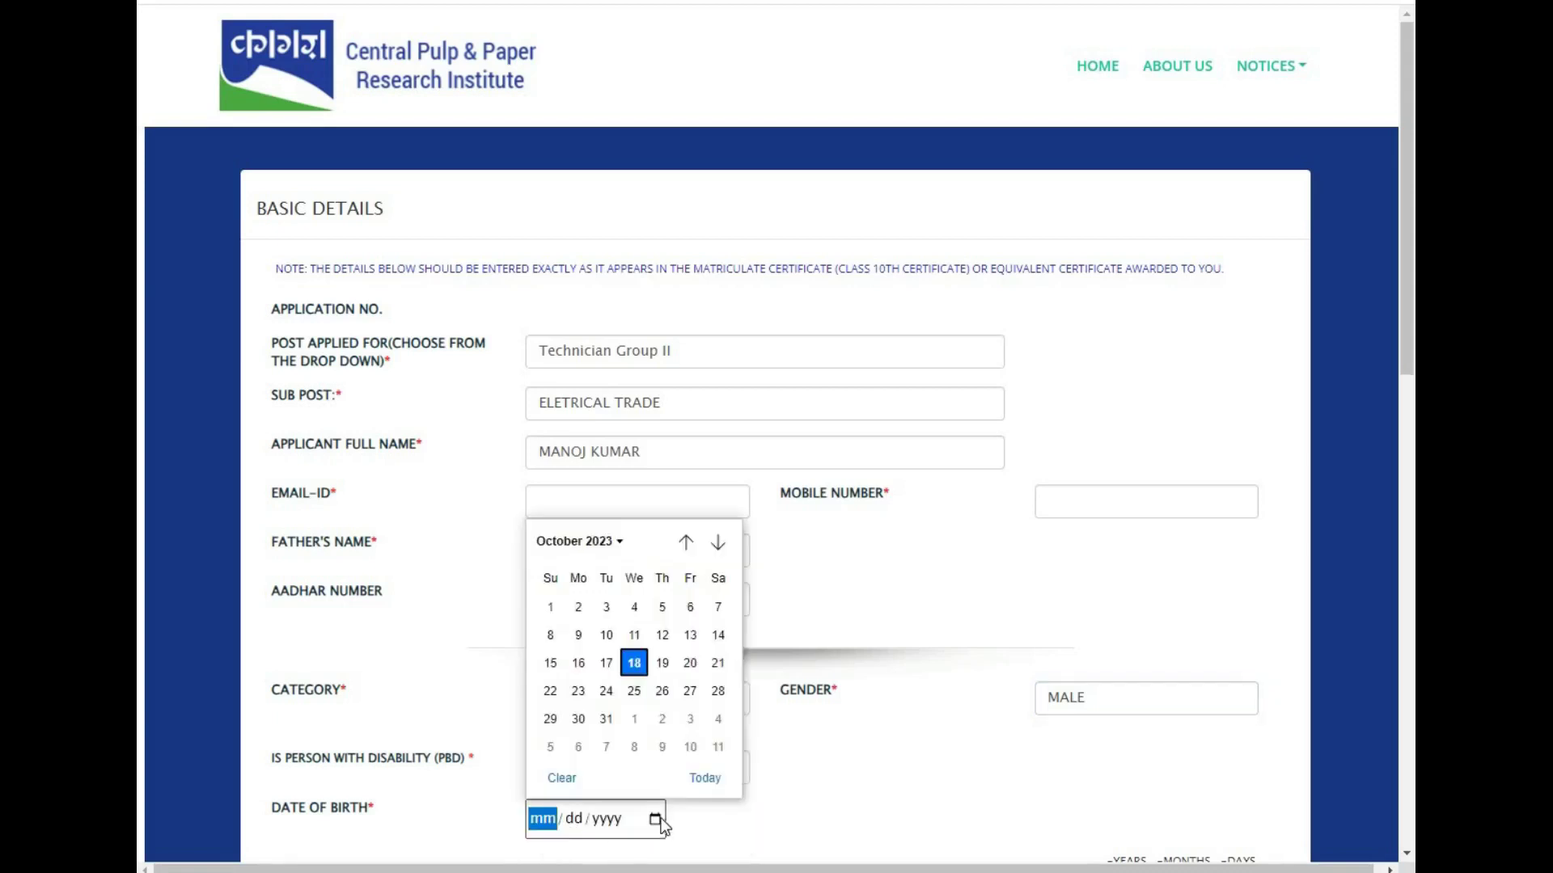
click(614, 540)
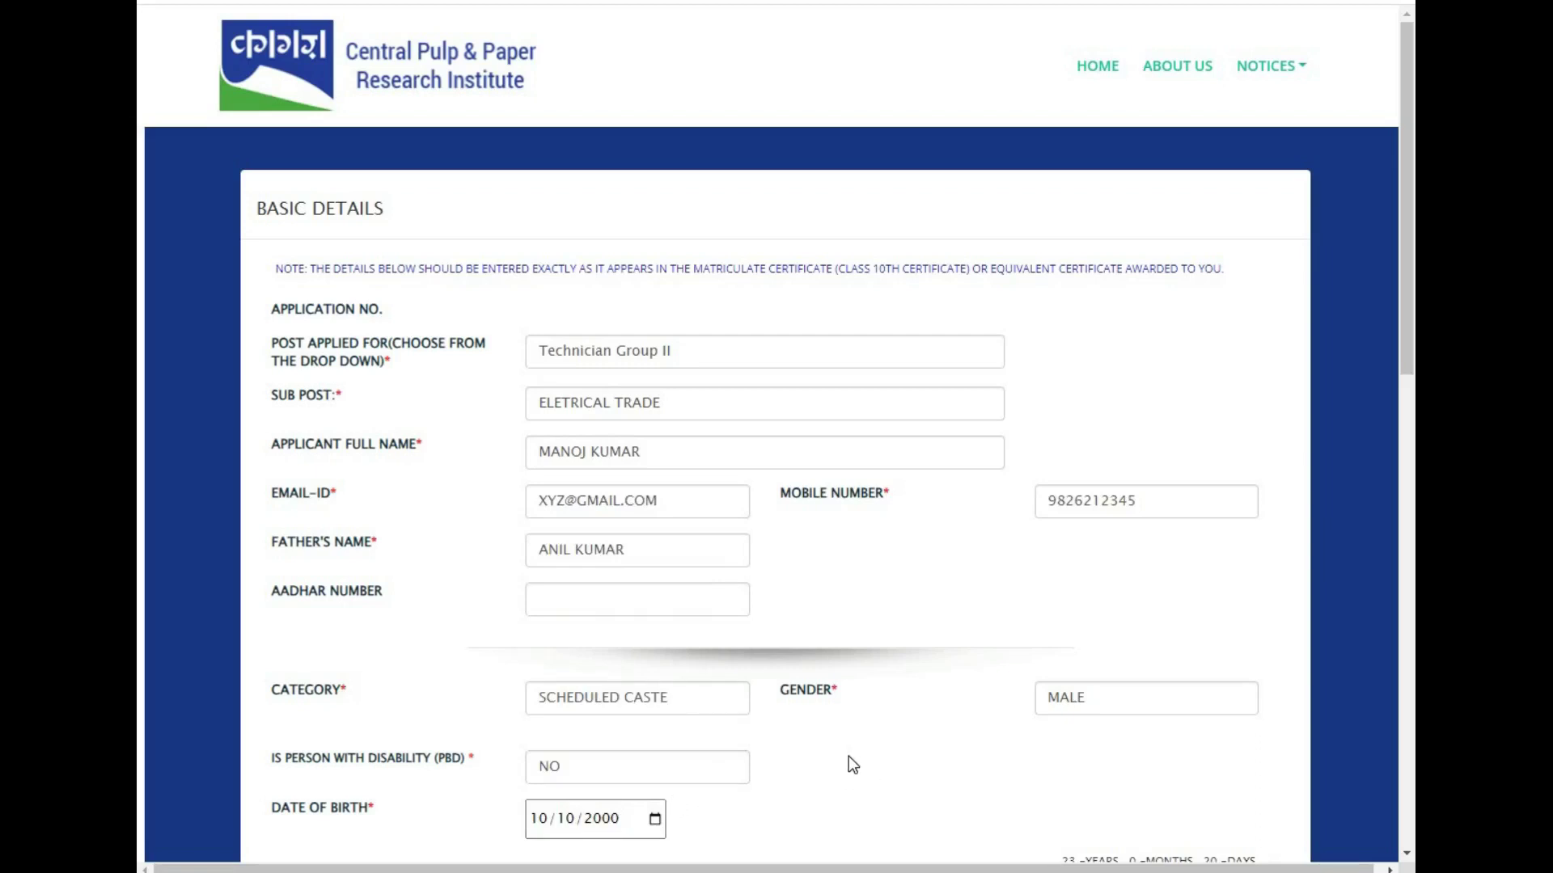
- Enter the current address house details and city
scroll(1351, 652, down, 15)
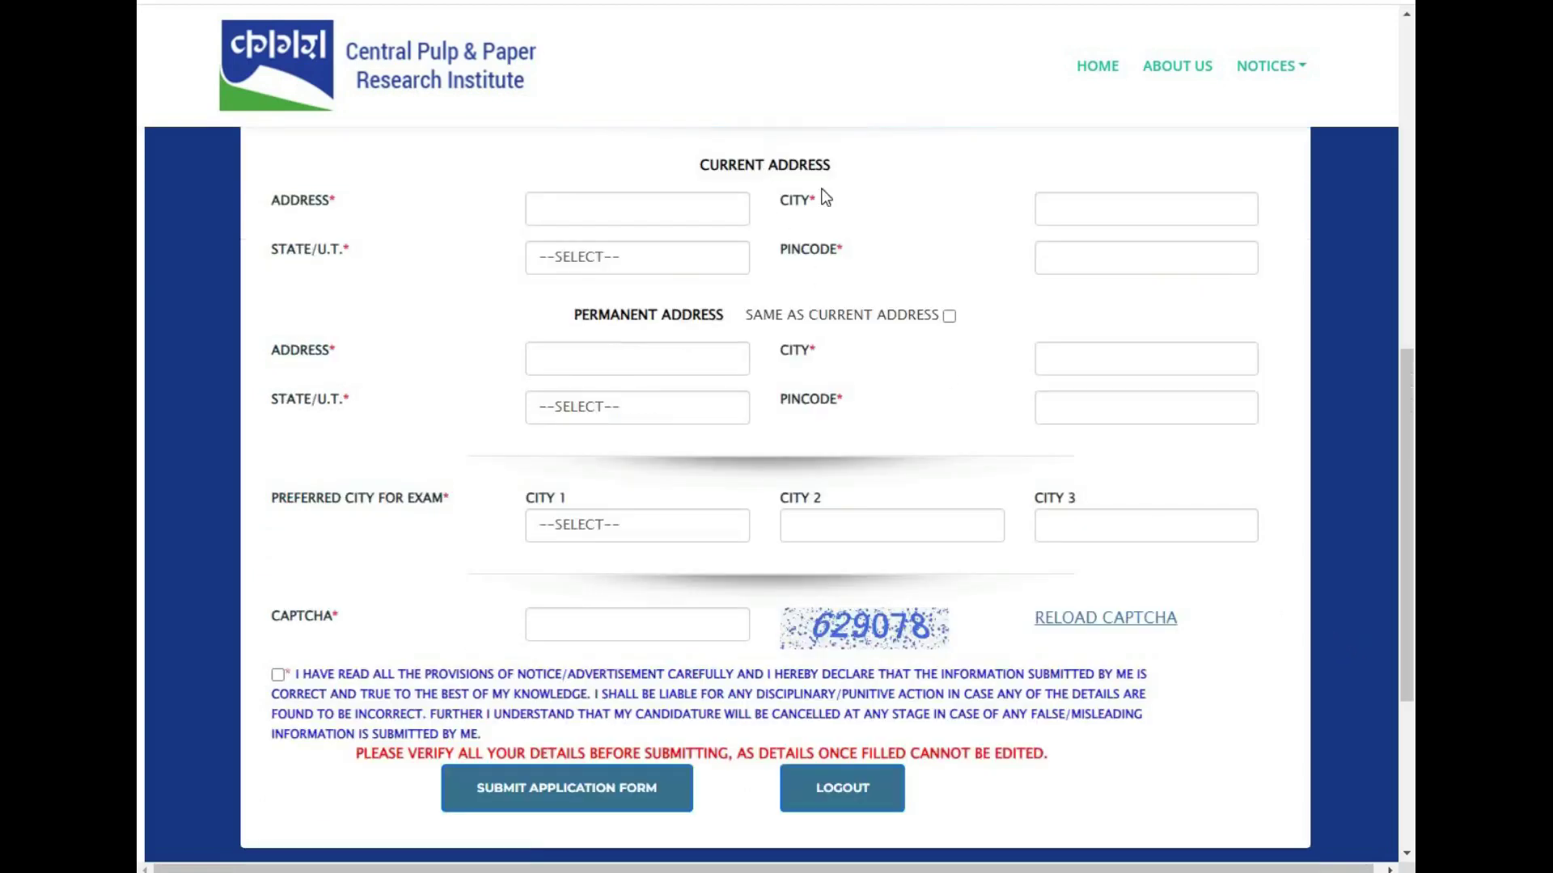
click(567, 204)
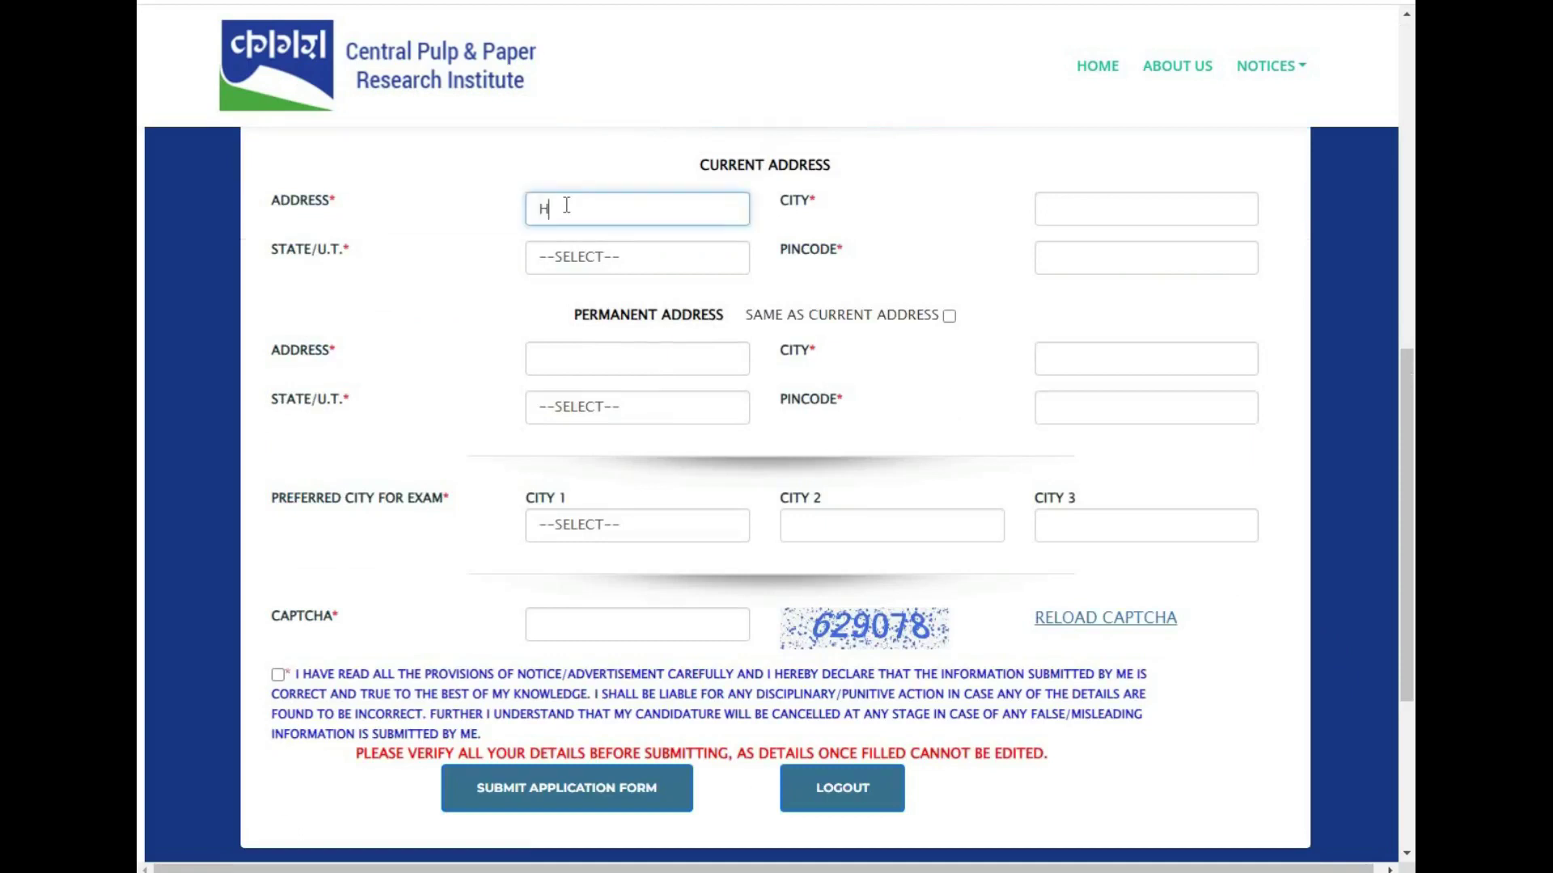
key(Tab)
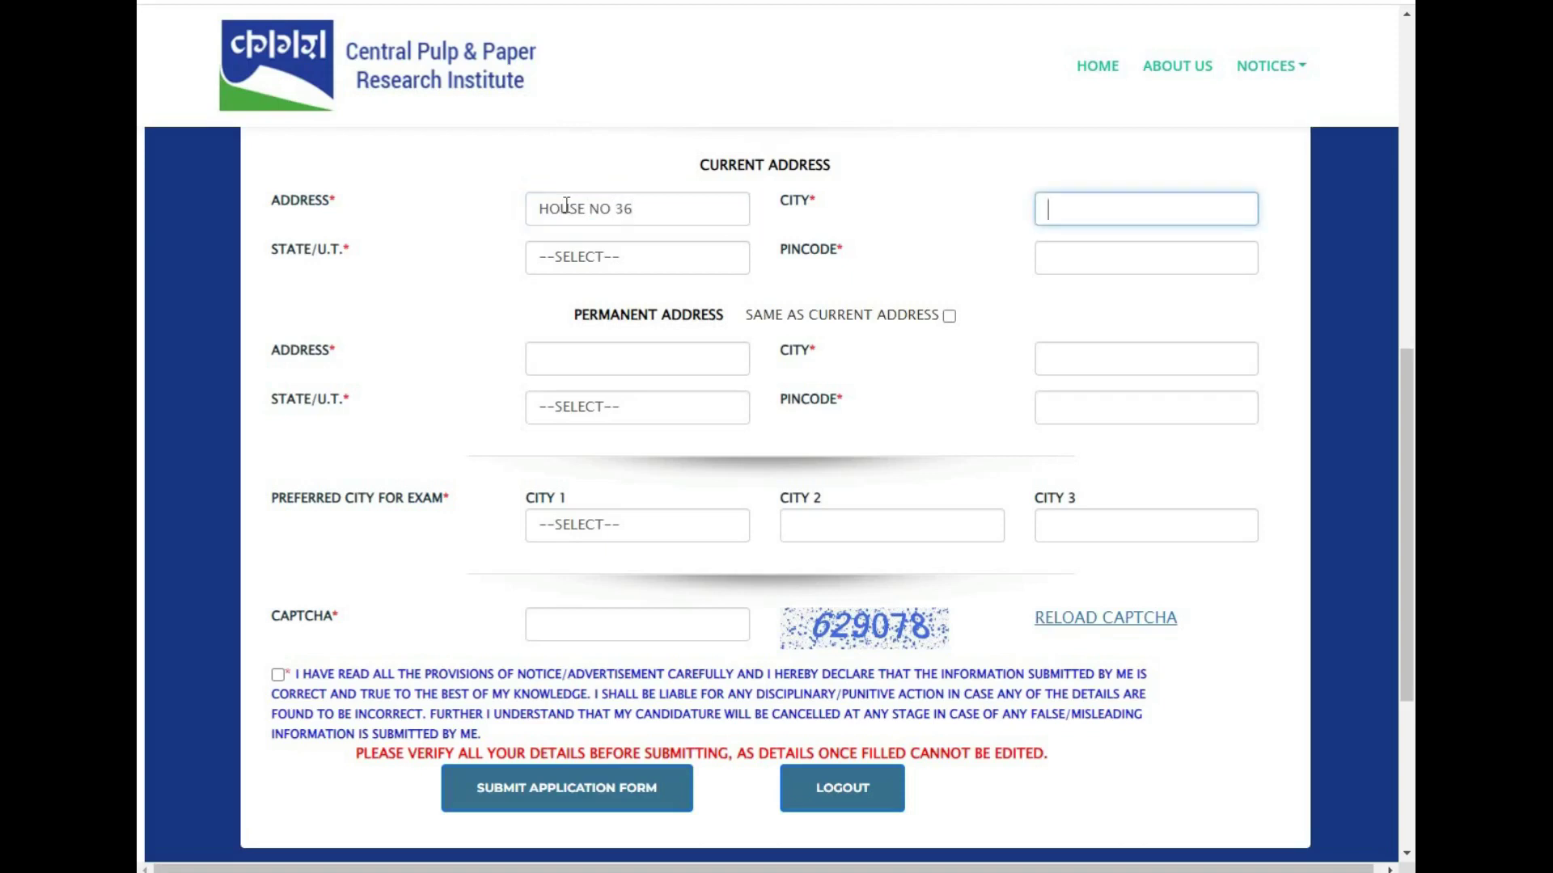
text(GWALIOR)
- Set the current state to Madhya Pradesh, enter the pincode, and copy it to the permanent address
click(576, 256)
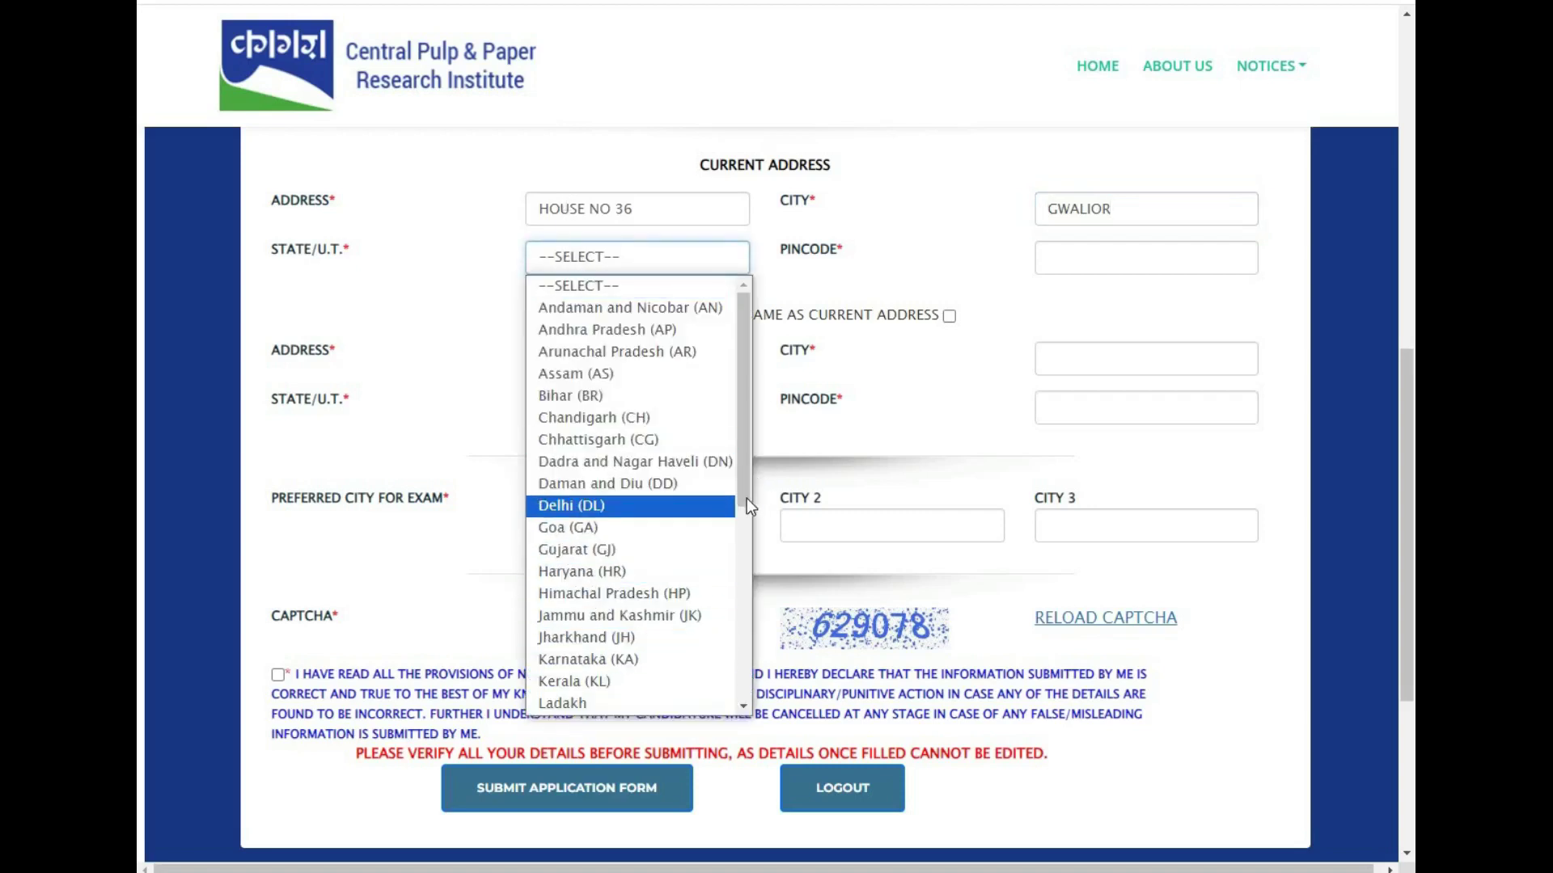
drag(746, 499, 744, 560)
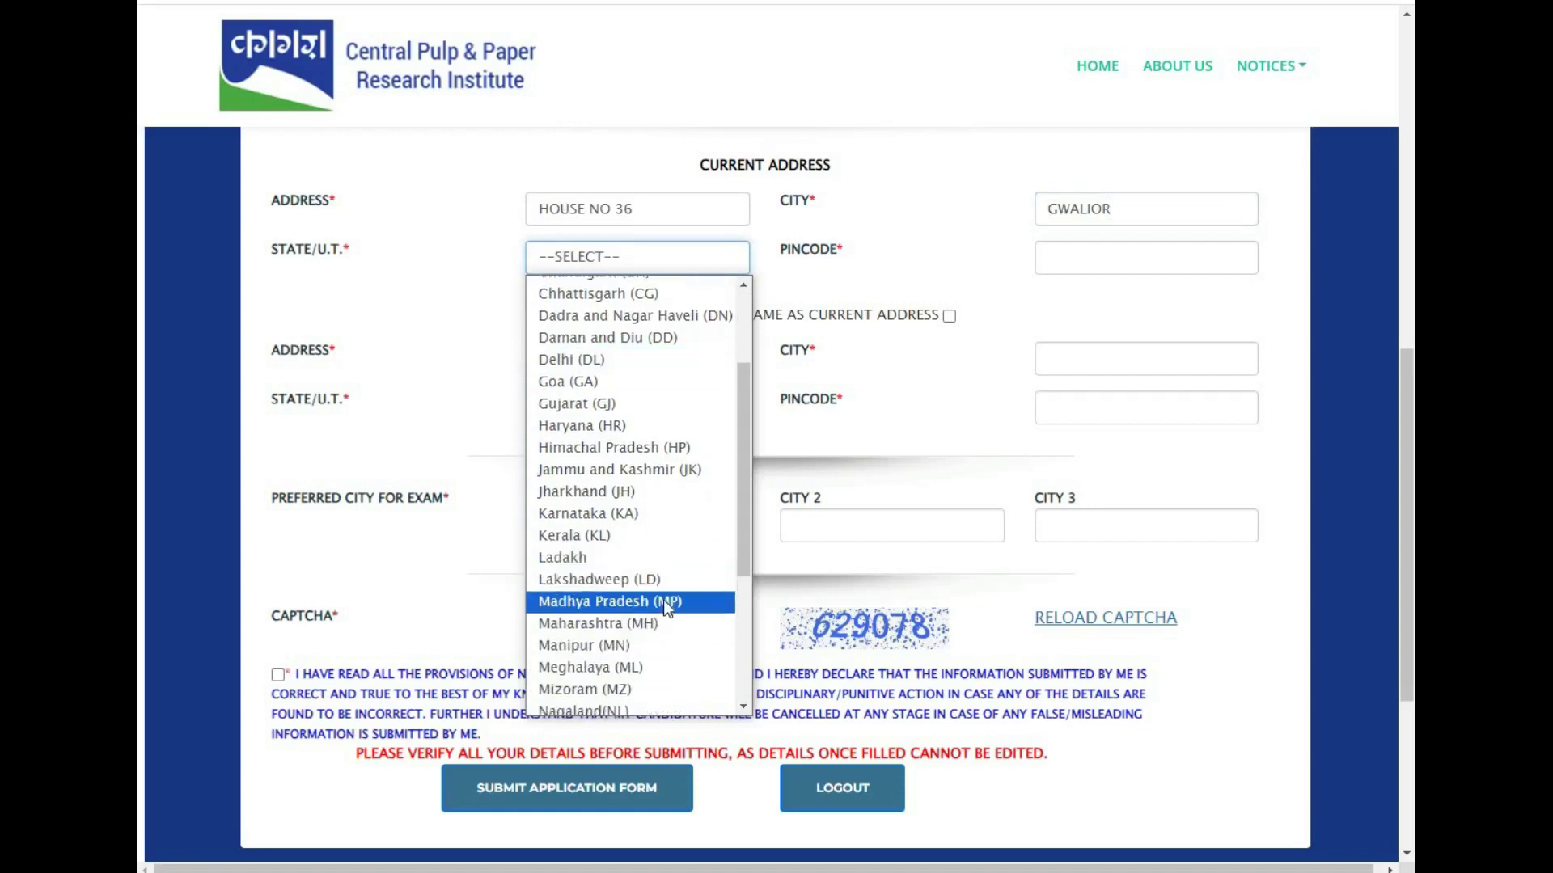
click(663, 600)
click(1055, 256)
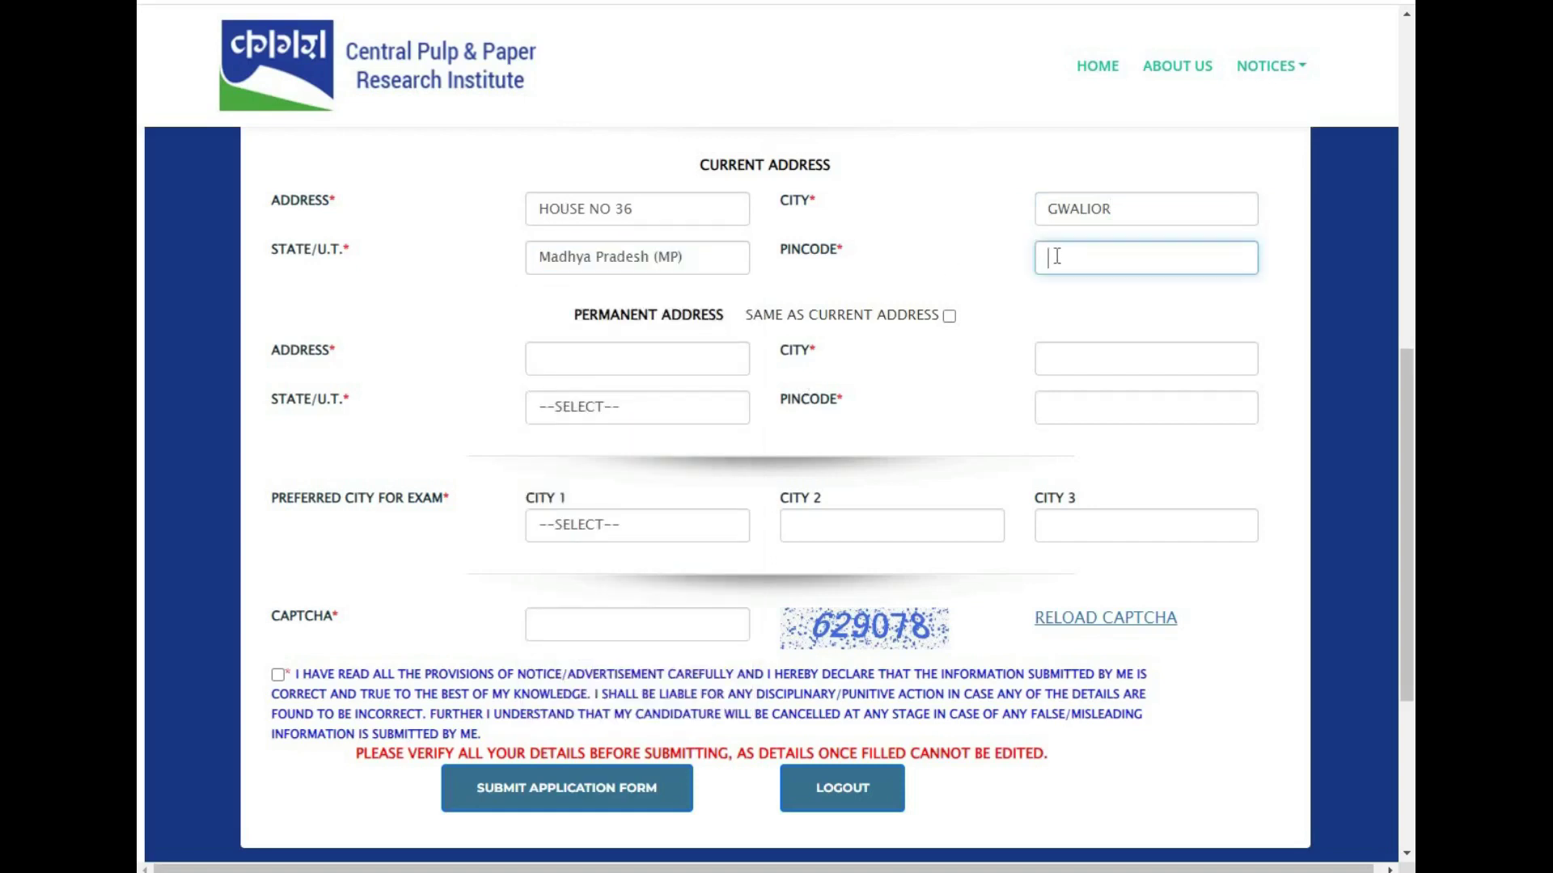
text(474003)
click(950, 316)
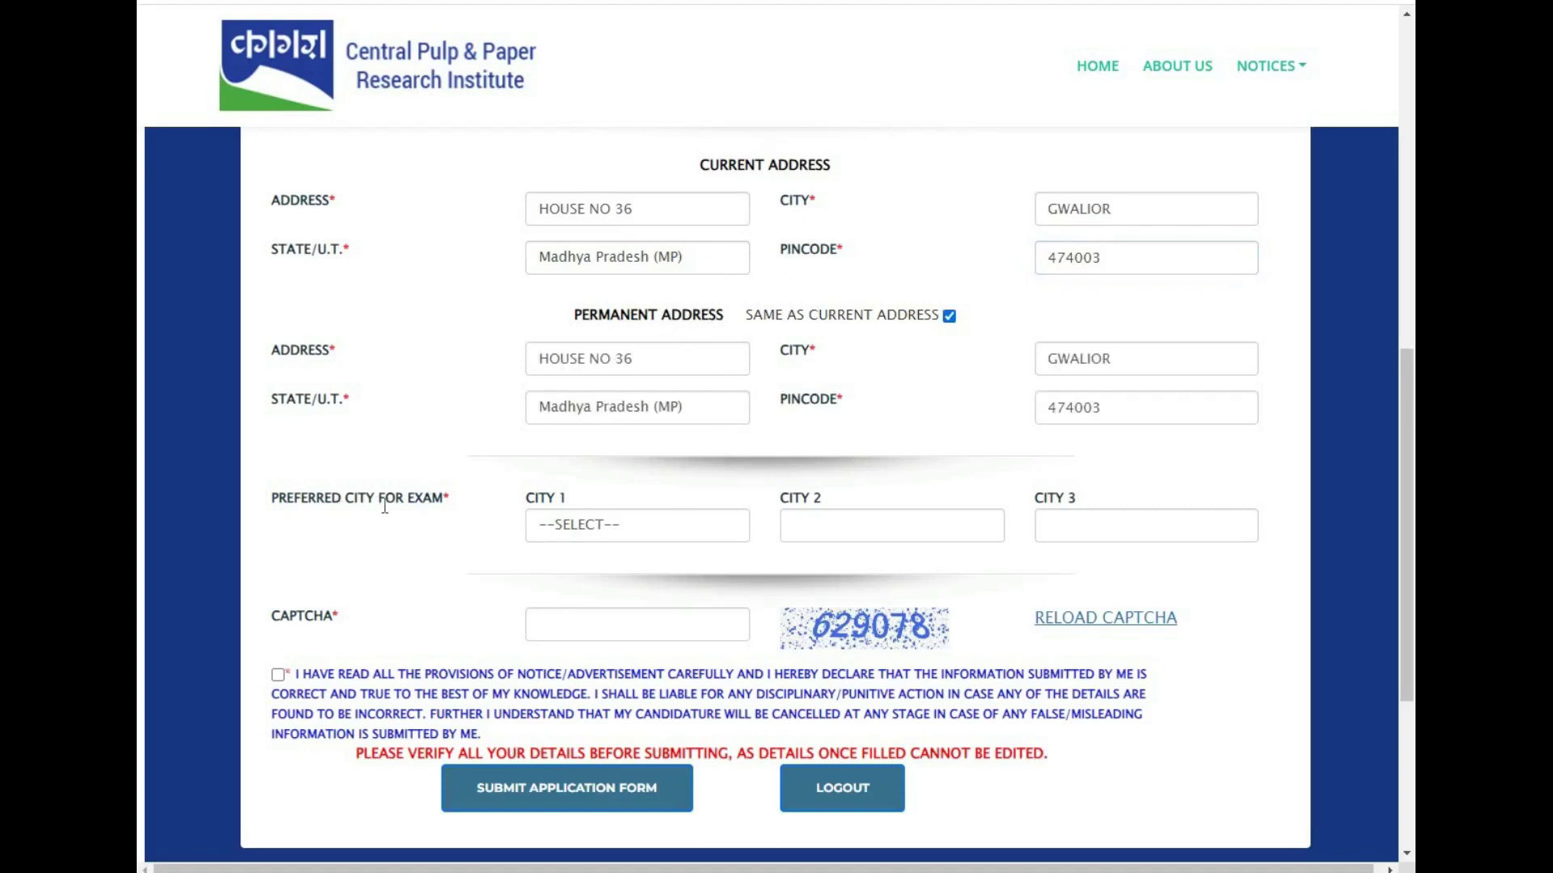
click(625, 524)
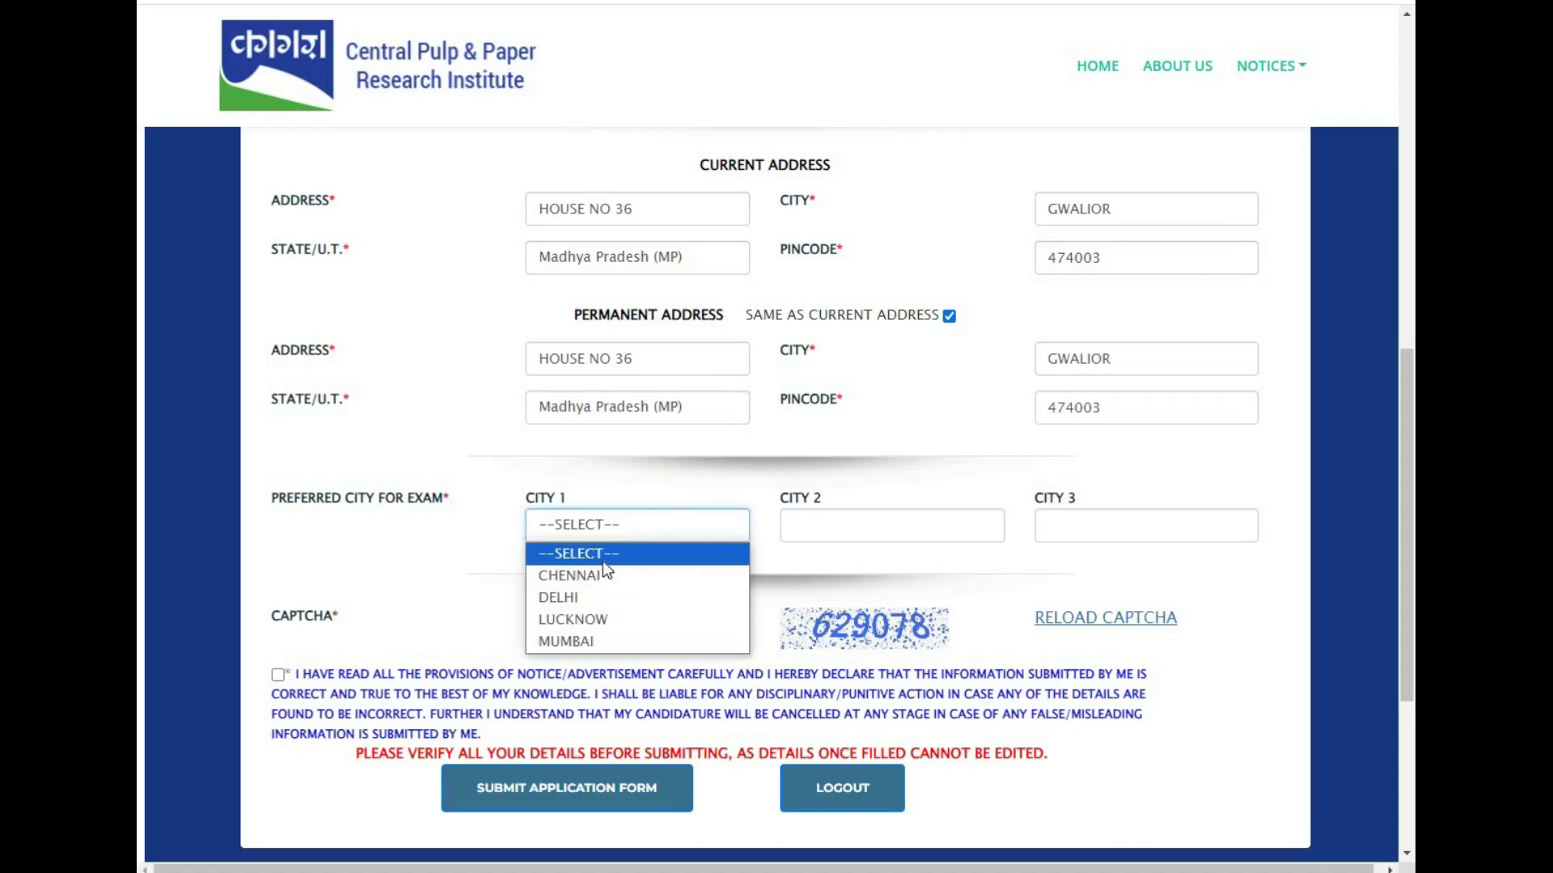
- Choose LUCKNOW, DELHI and MUMBAI as exam cities 1, 2 and 3
click(595, 621)
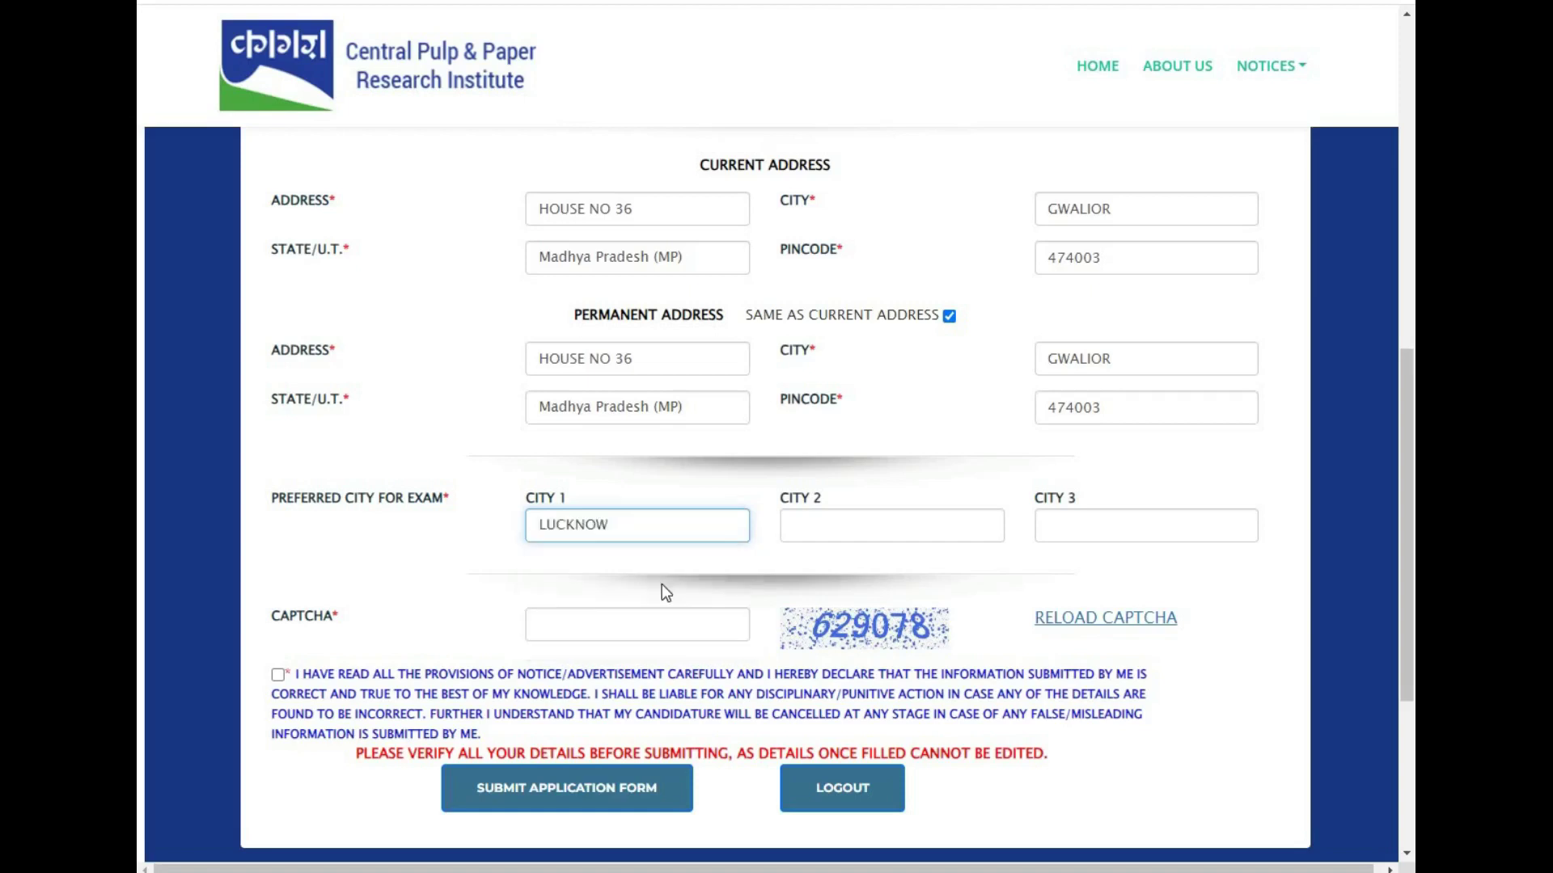
click(880, 526)
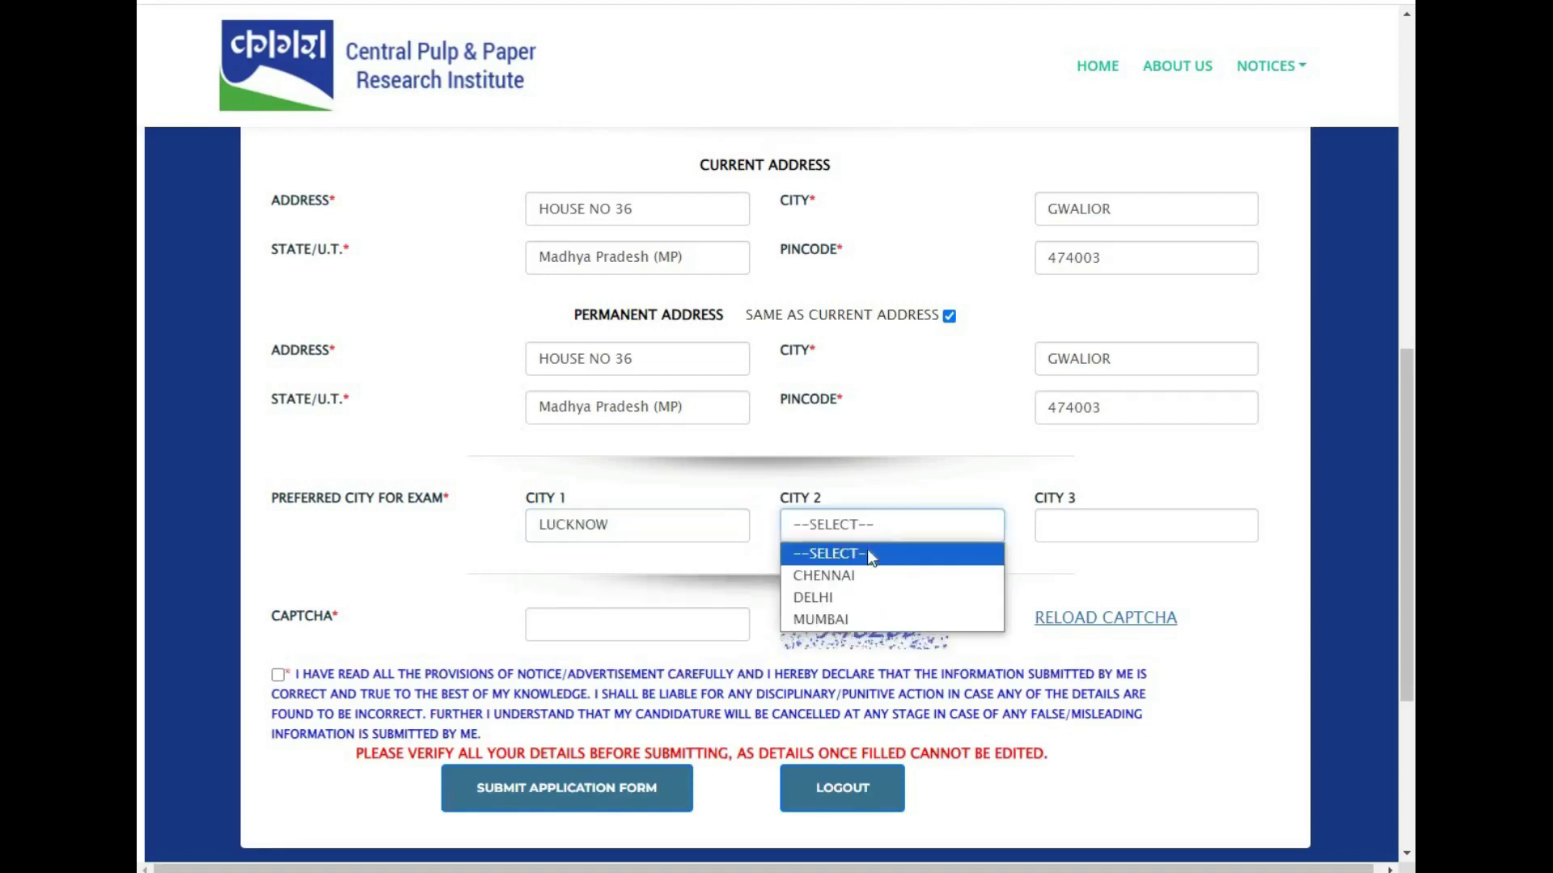
click(859, 597)
click(1096, 526)
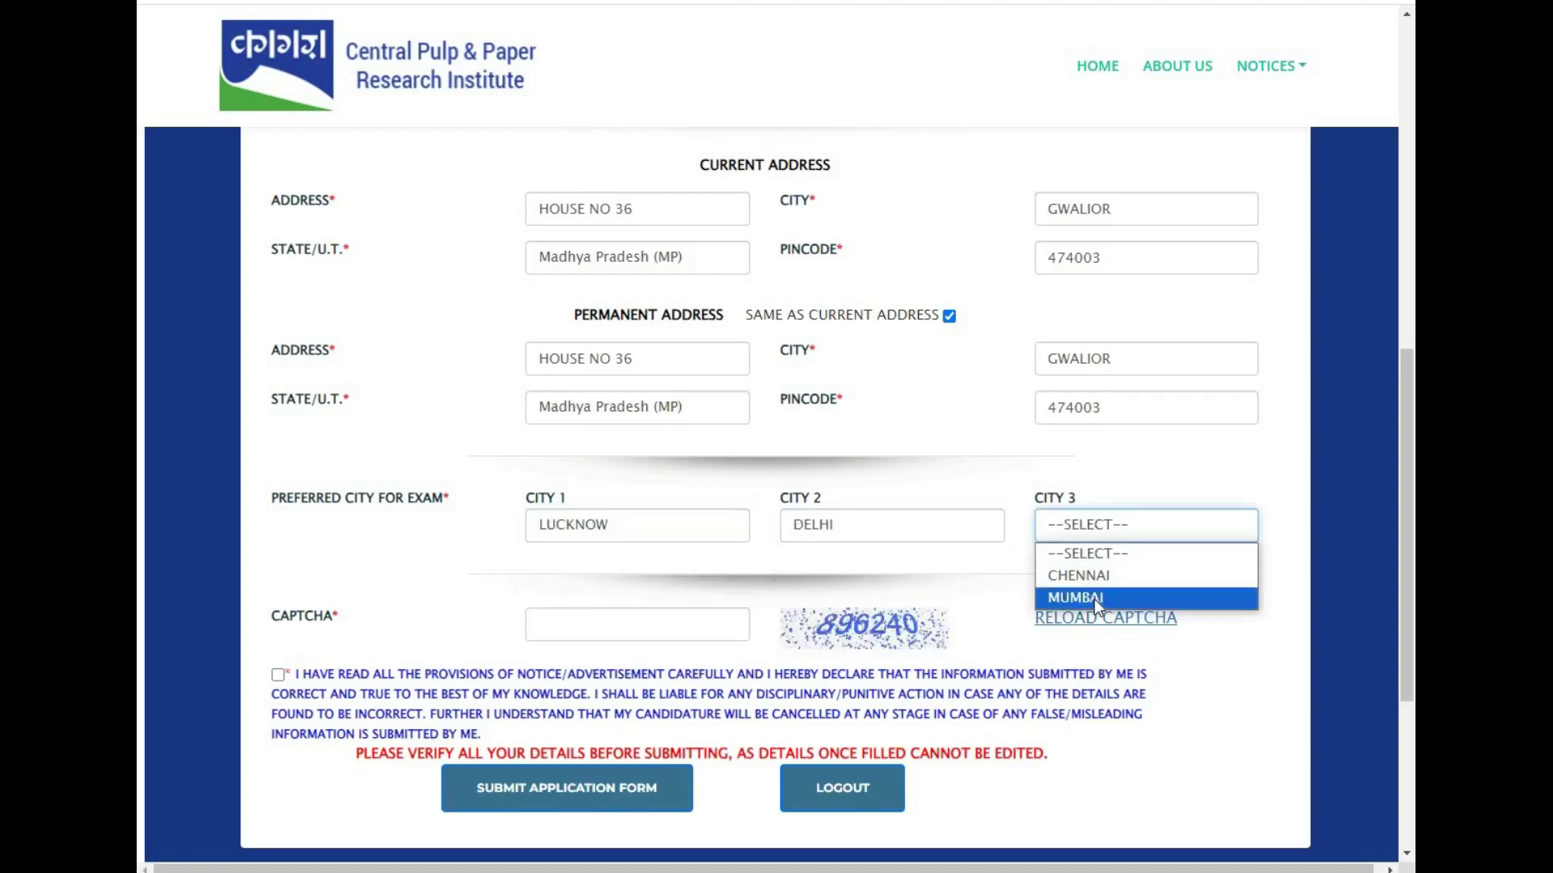
click(1094, 594)
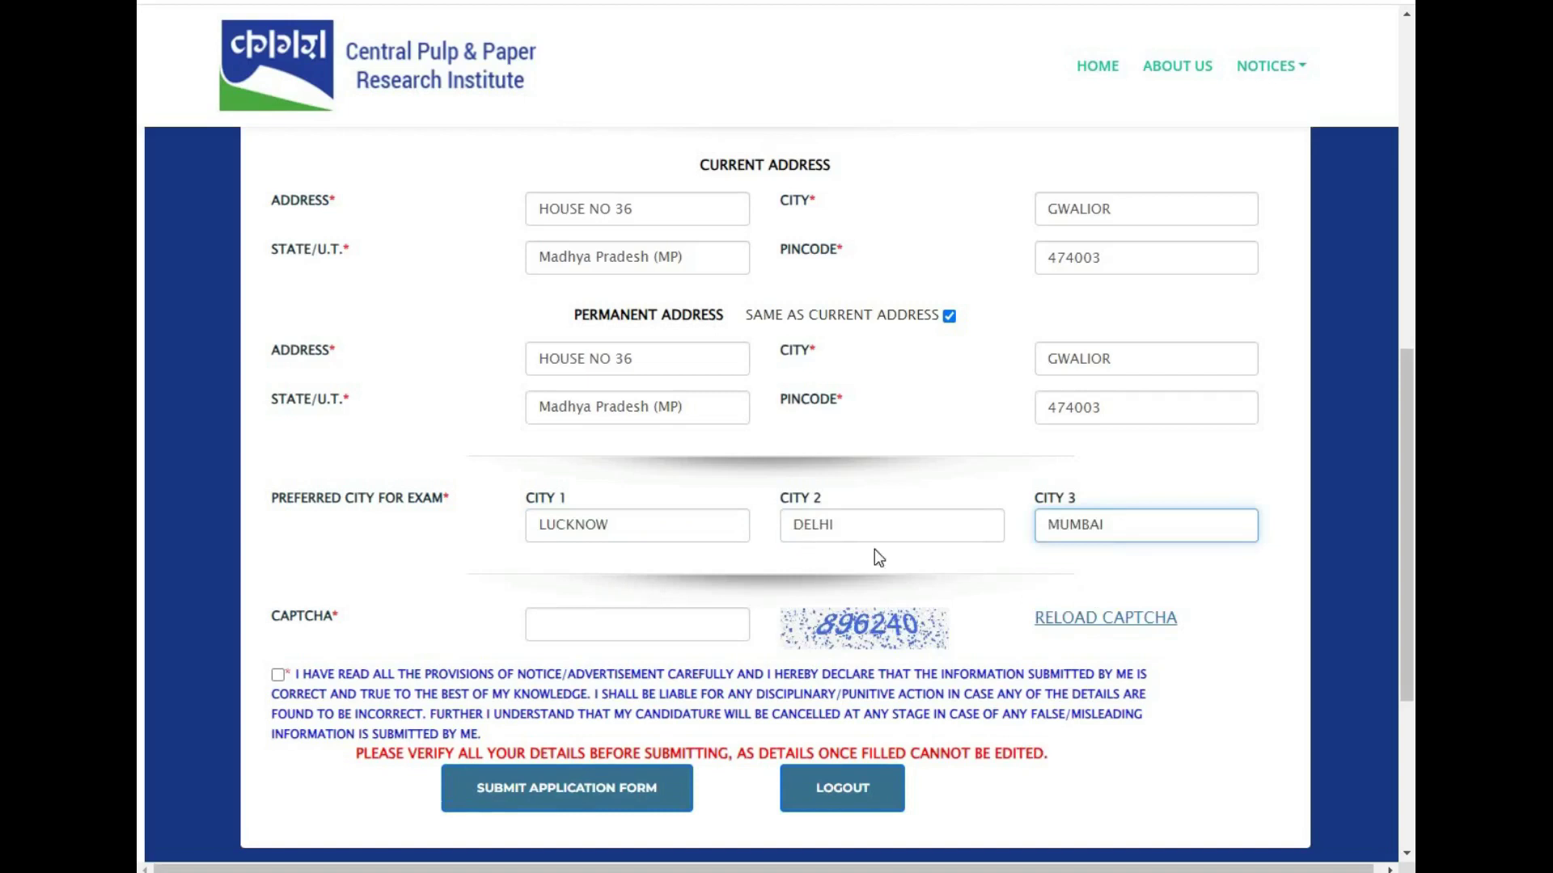
- Enter the captcha answer, accept the declaration, and submit the application form
click(572, 630)
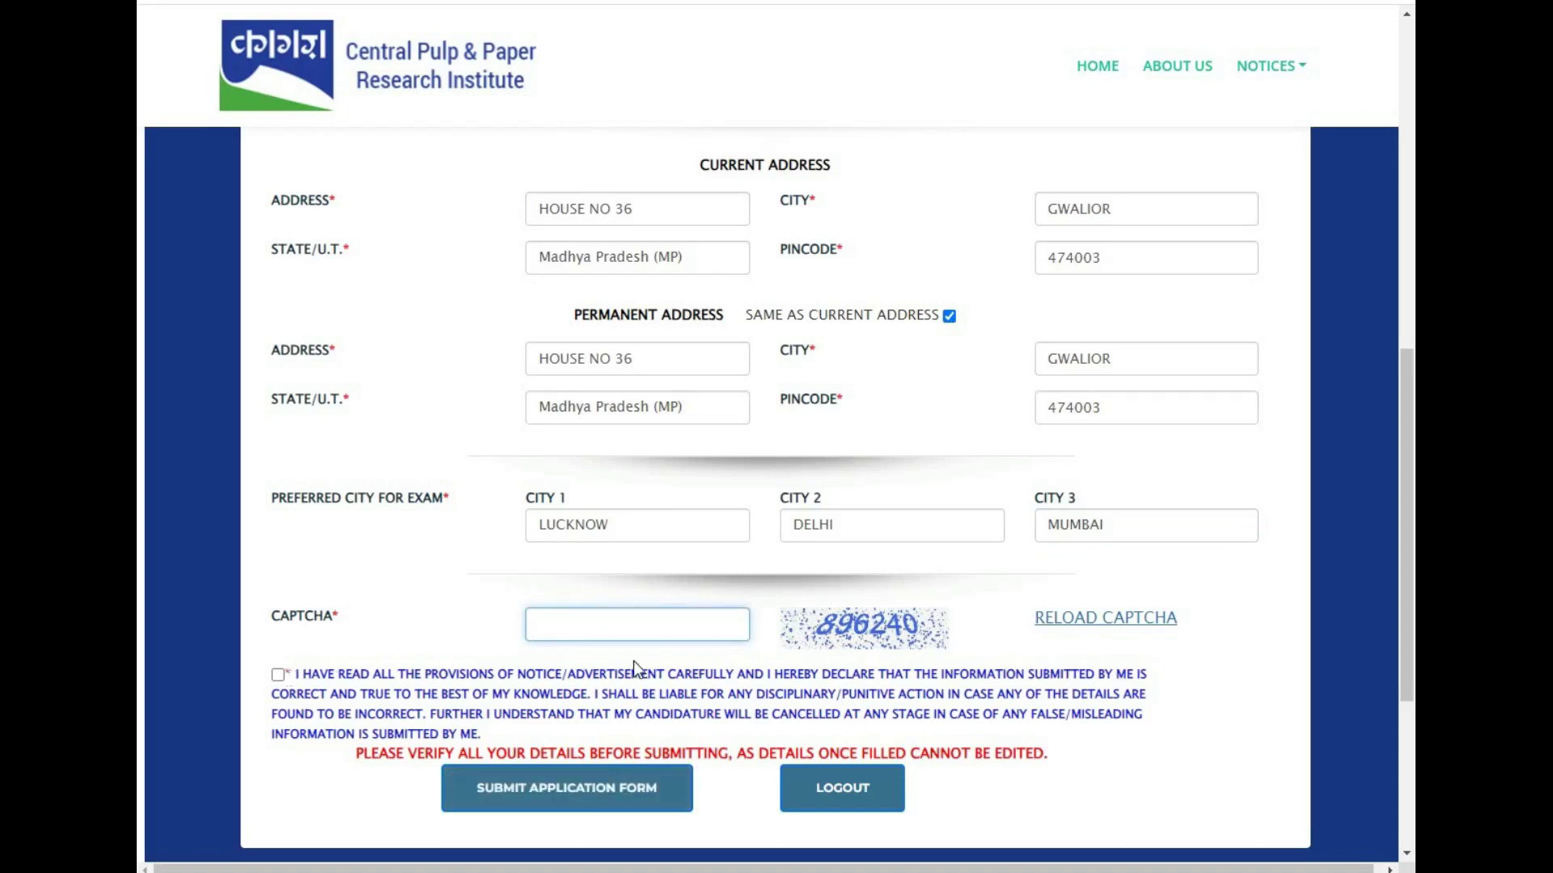
text(896240)
click(277, 678)
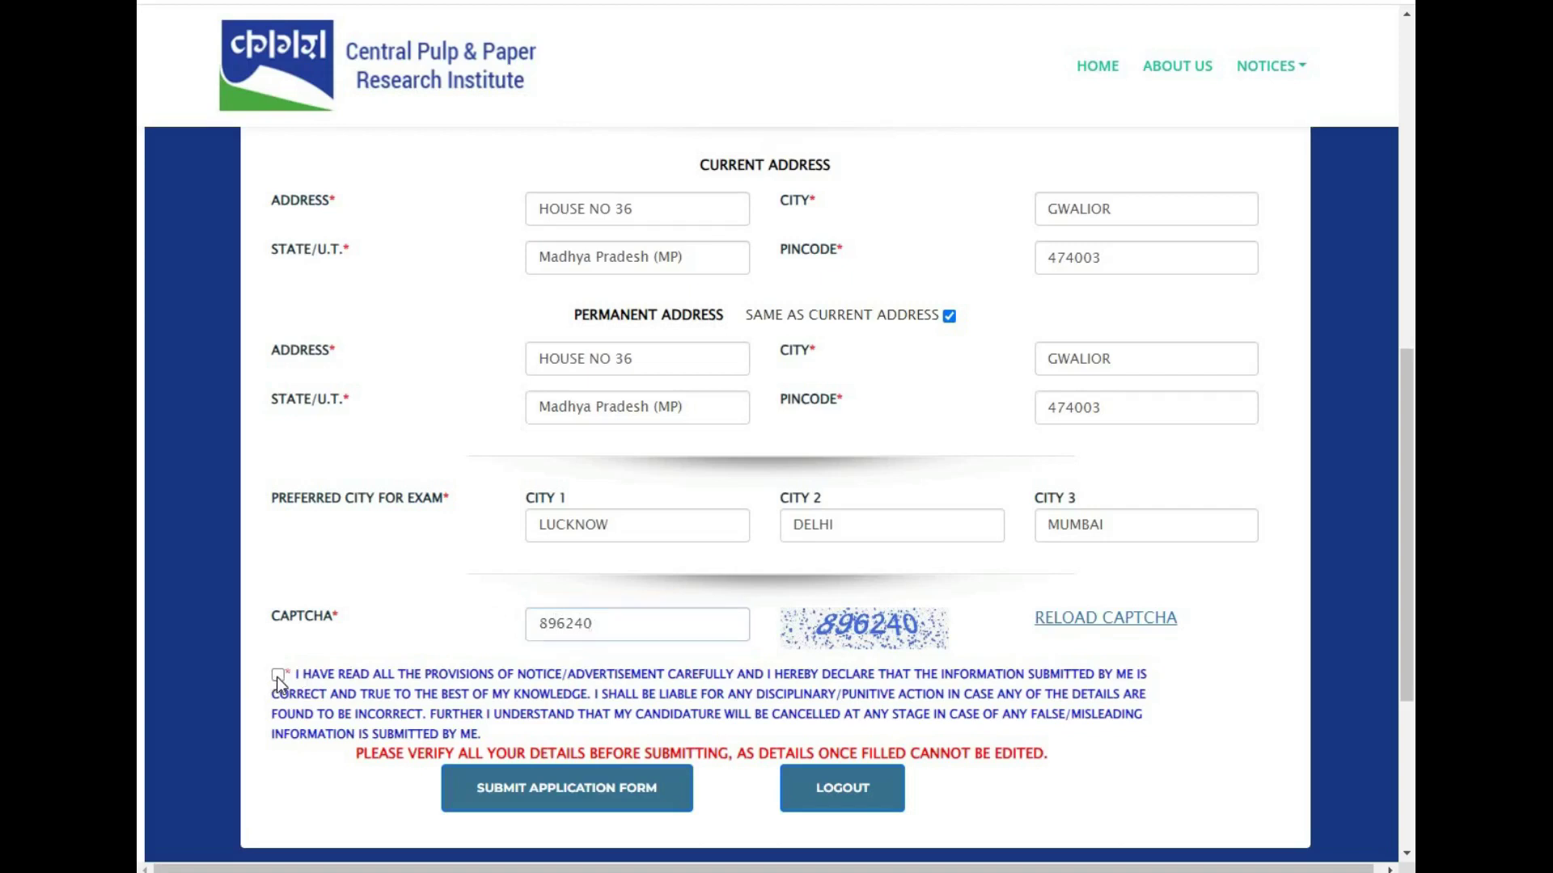
click(615, 803)
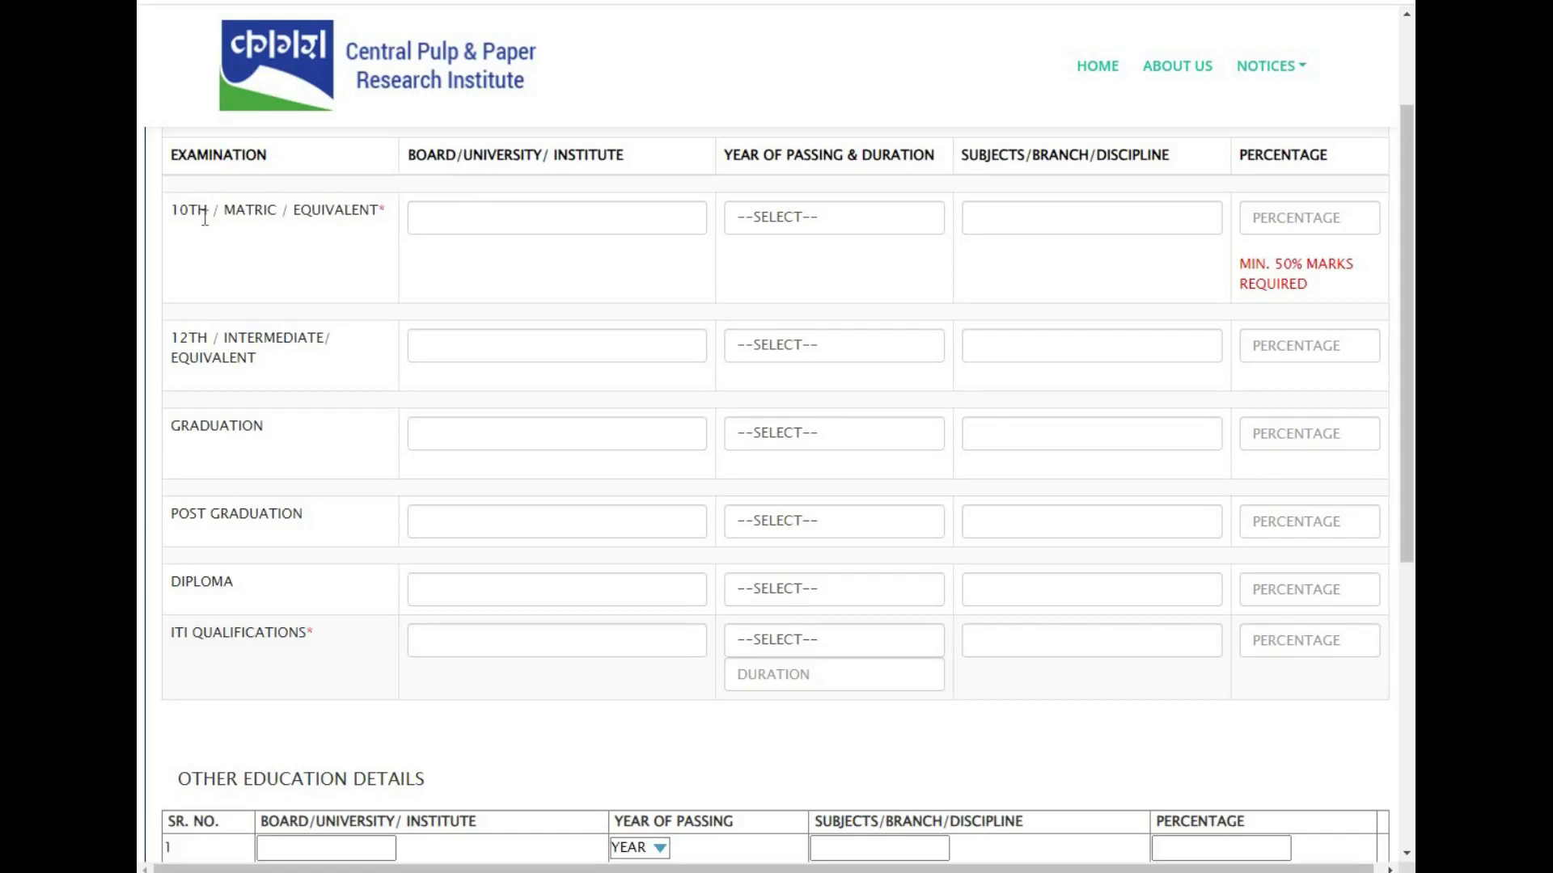
- Fill the 10th/Matric row: MP BOARD, year 2016, ALL SUBJECTS, 63 percent
click(450, 217)
text(MP )
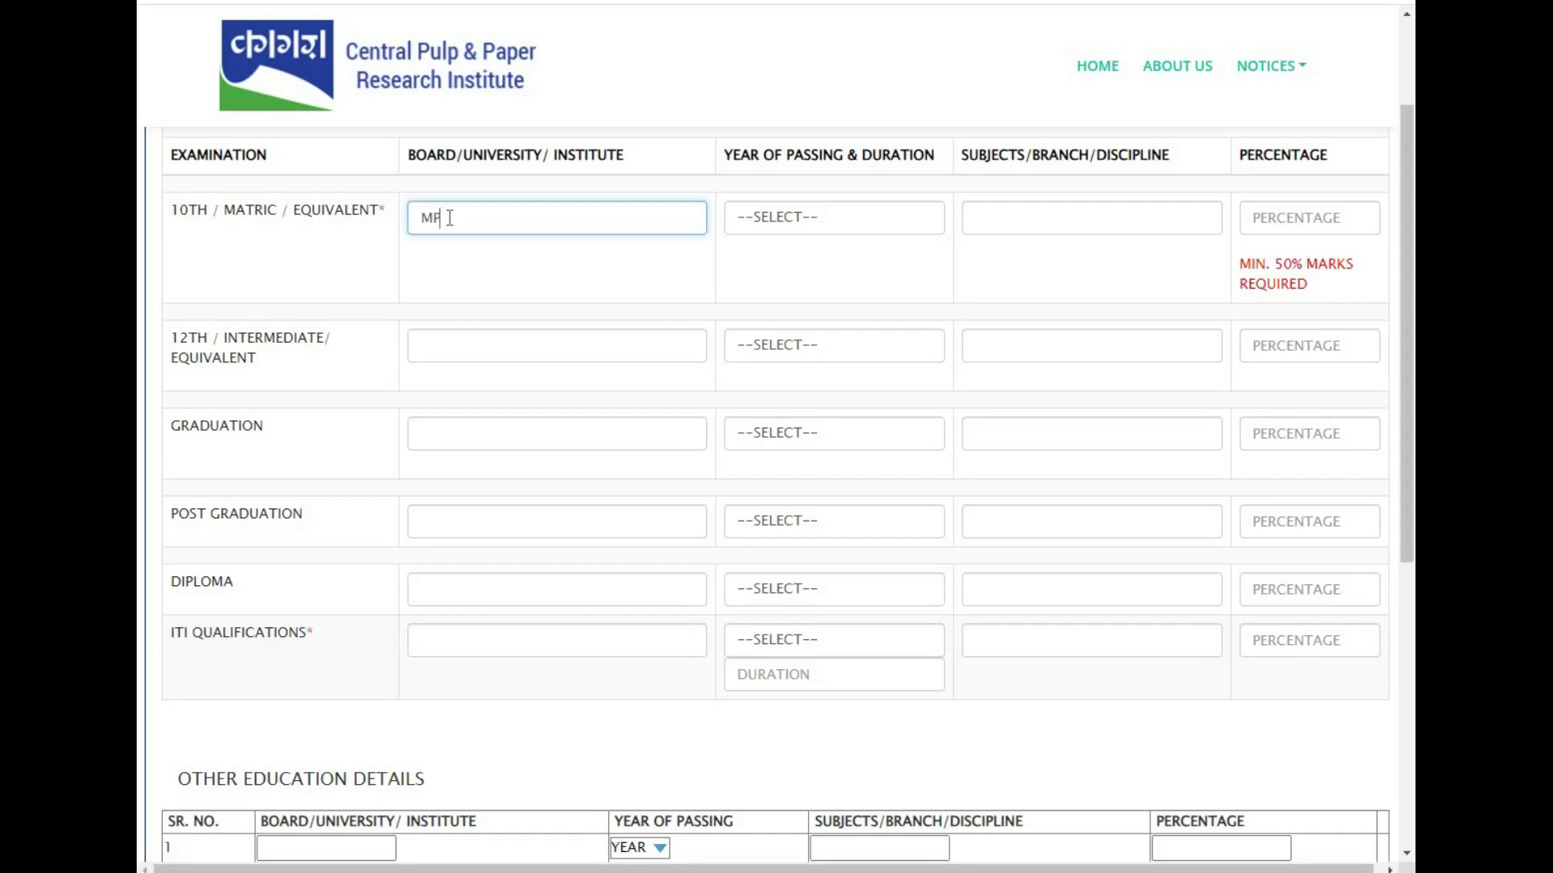
text(BOARD)
click(844, 213)
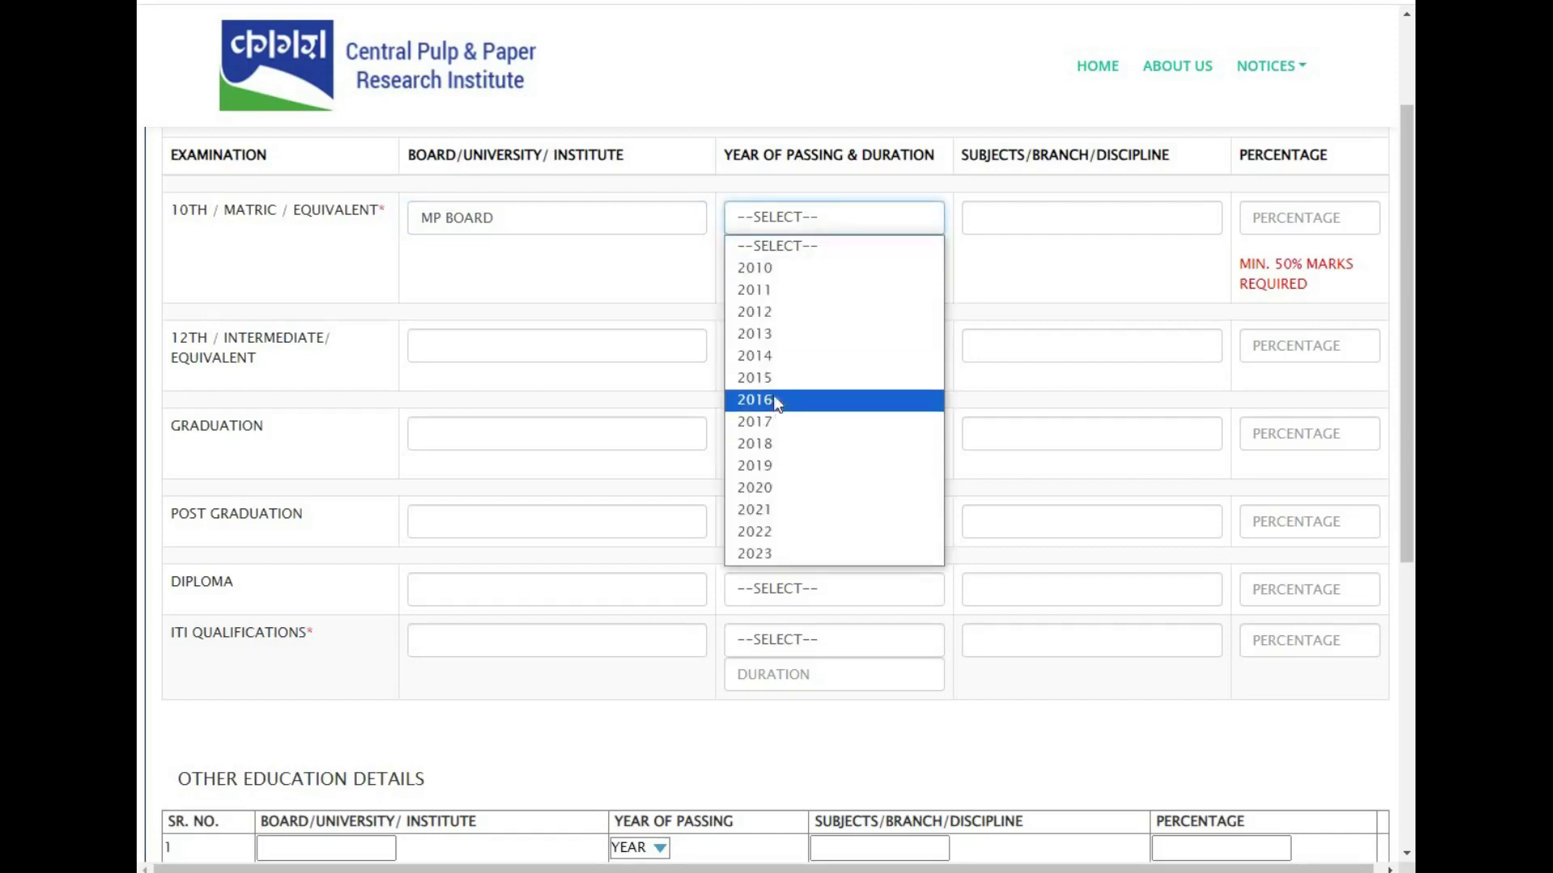
click(773, 398)
click(978, 216)
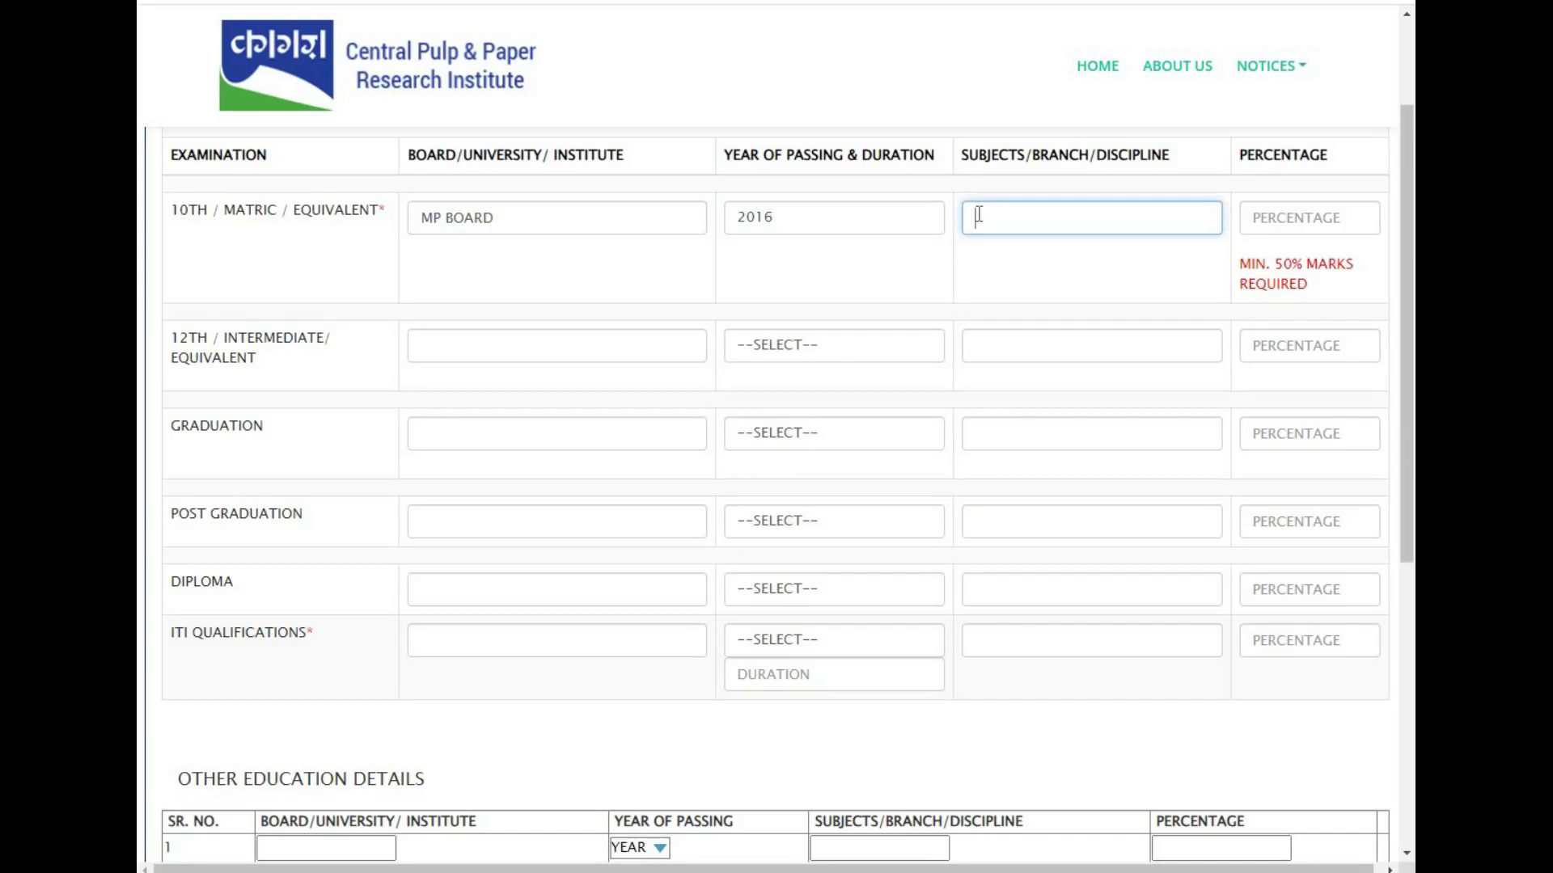
text(ALL SUBJECTS)
click(1281, 215)
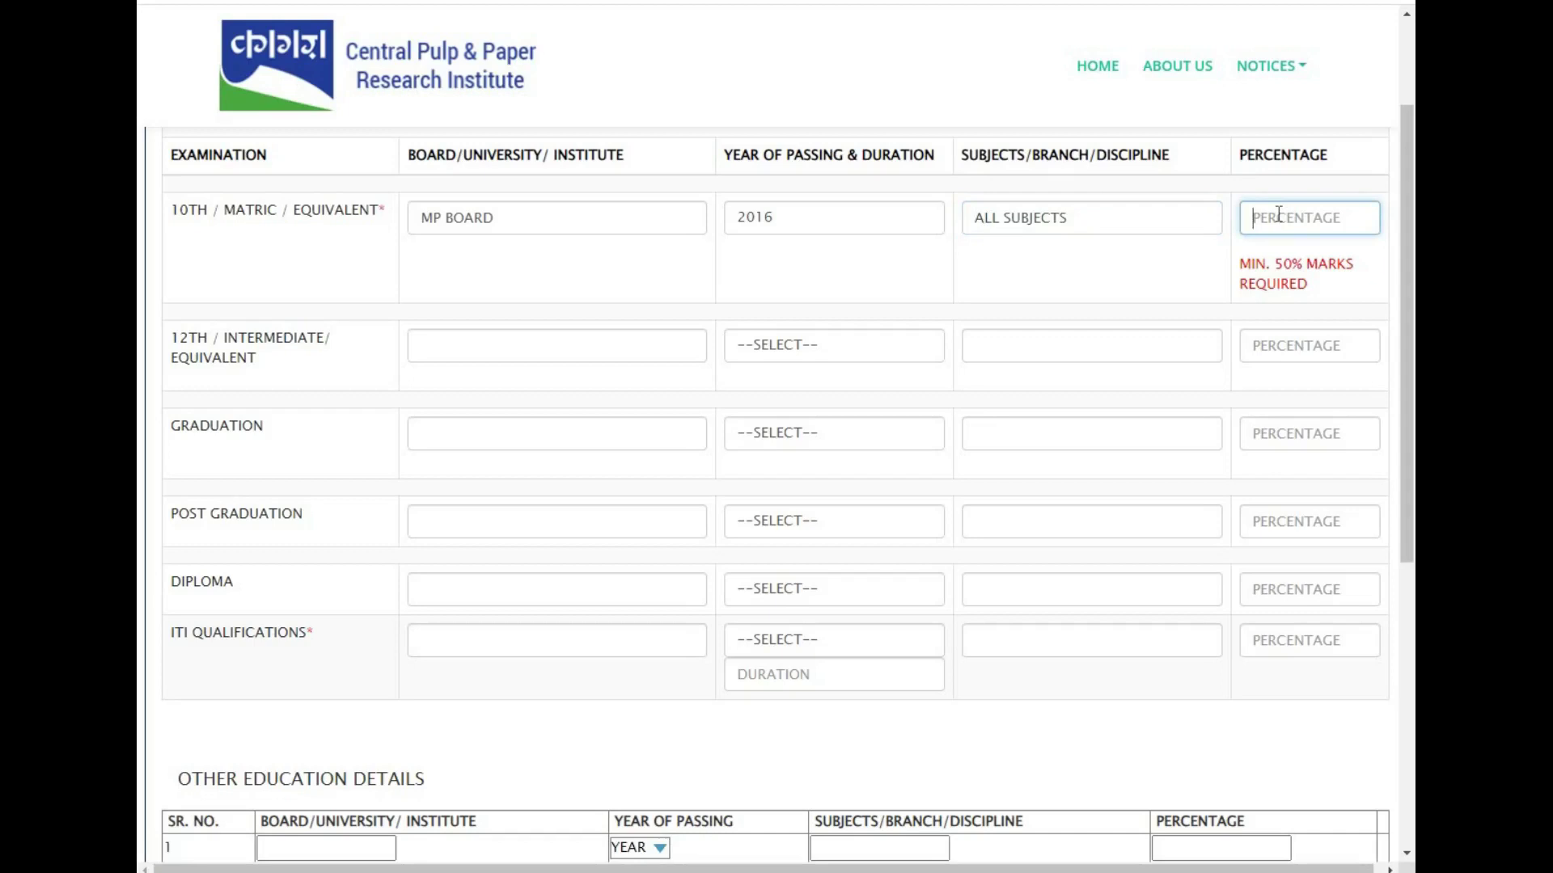
text(63)
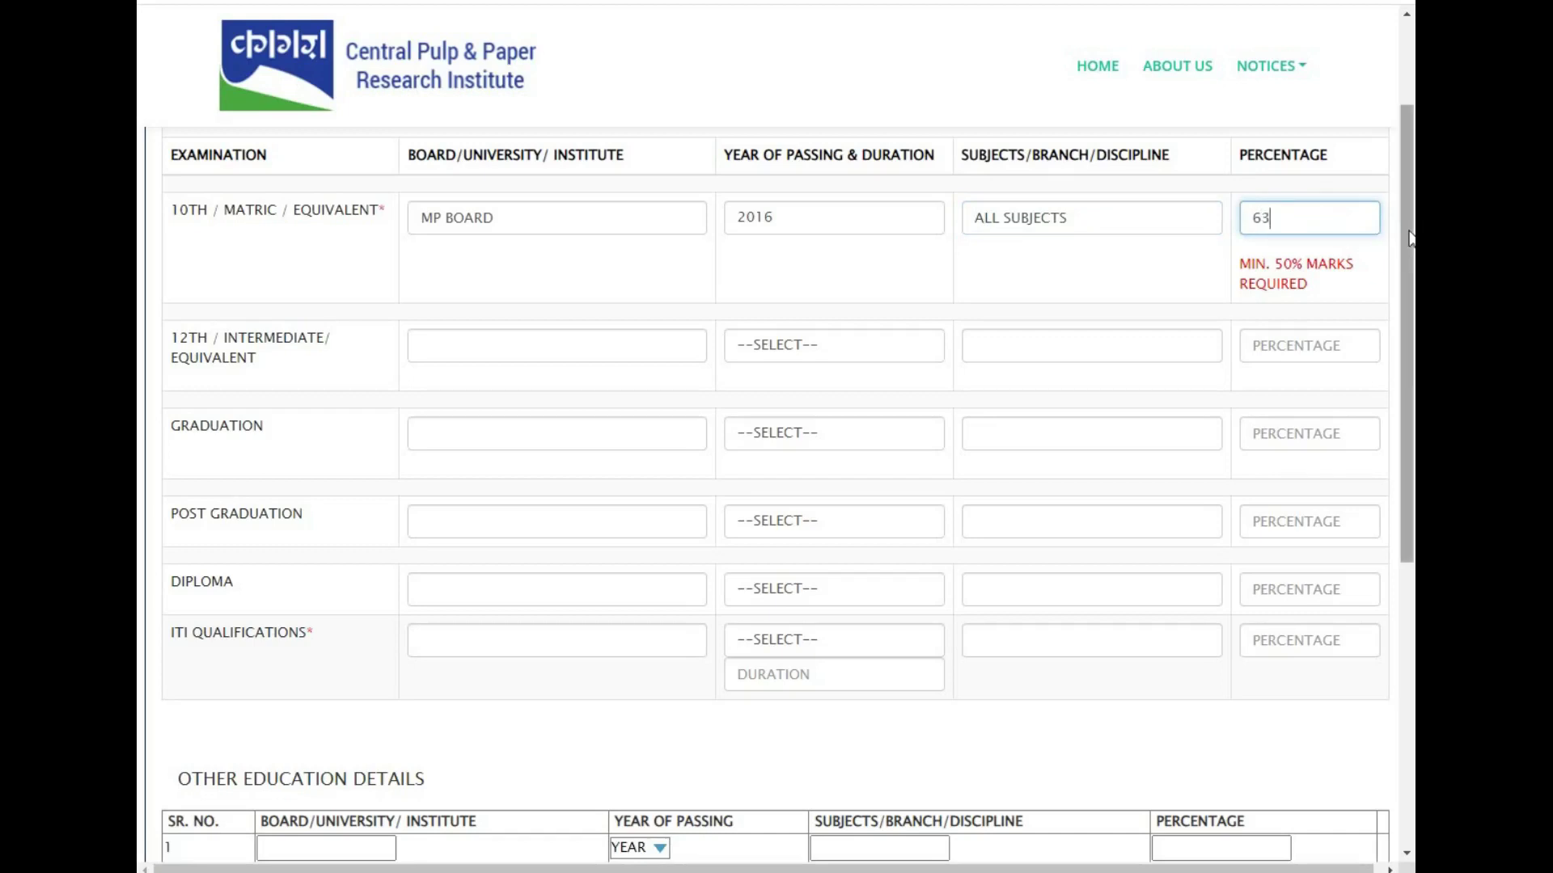
scroll(1406, 240, down, 1)
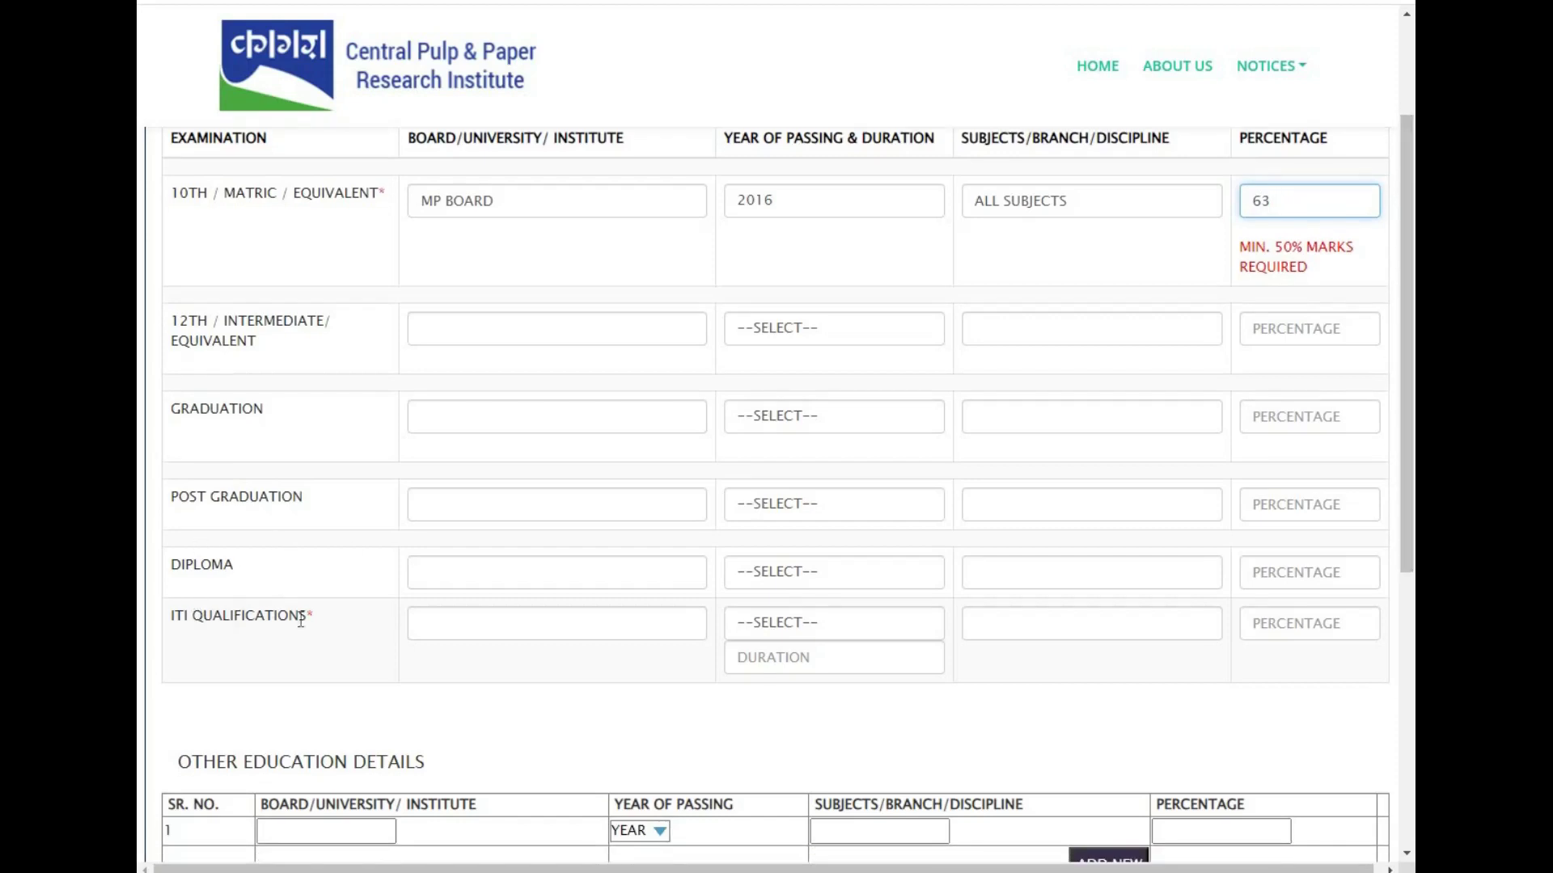
- Fill the ITI row with NCVT, 2021, duration 2, ELECTRICIAN, 66 percent, and Save & Next
click(429, 628)
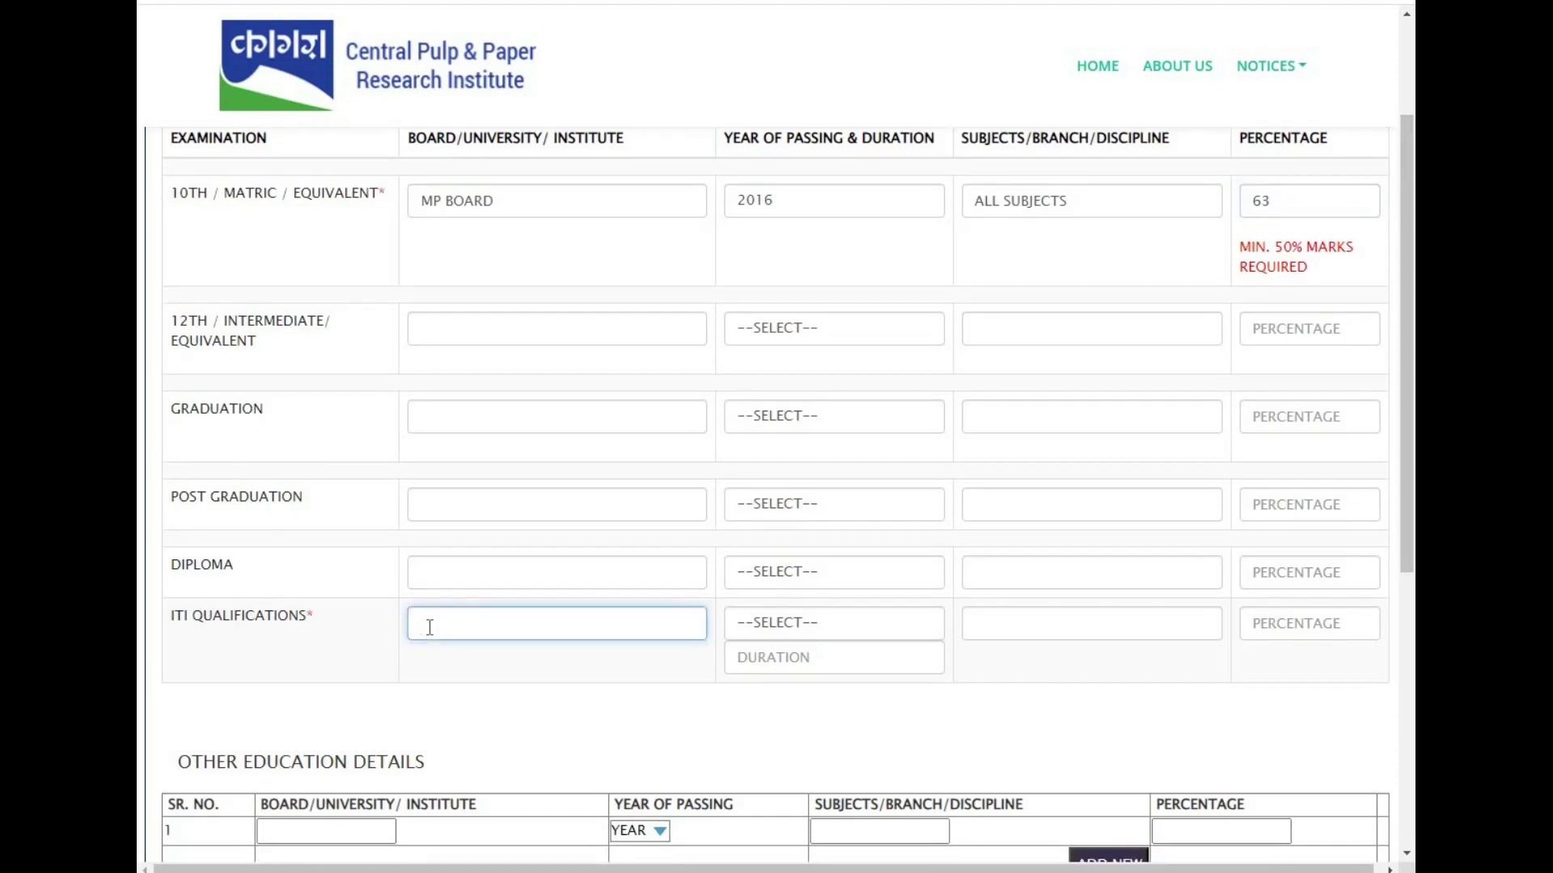
text(NCVT)
click(844, 625)
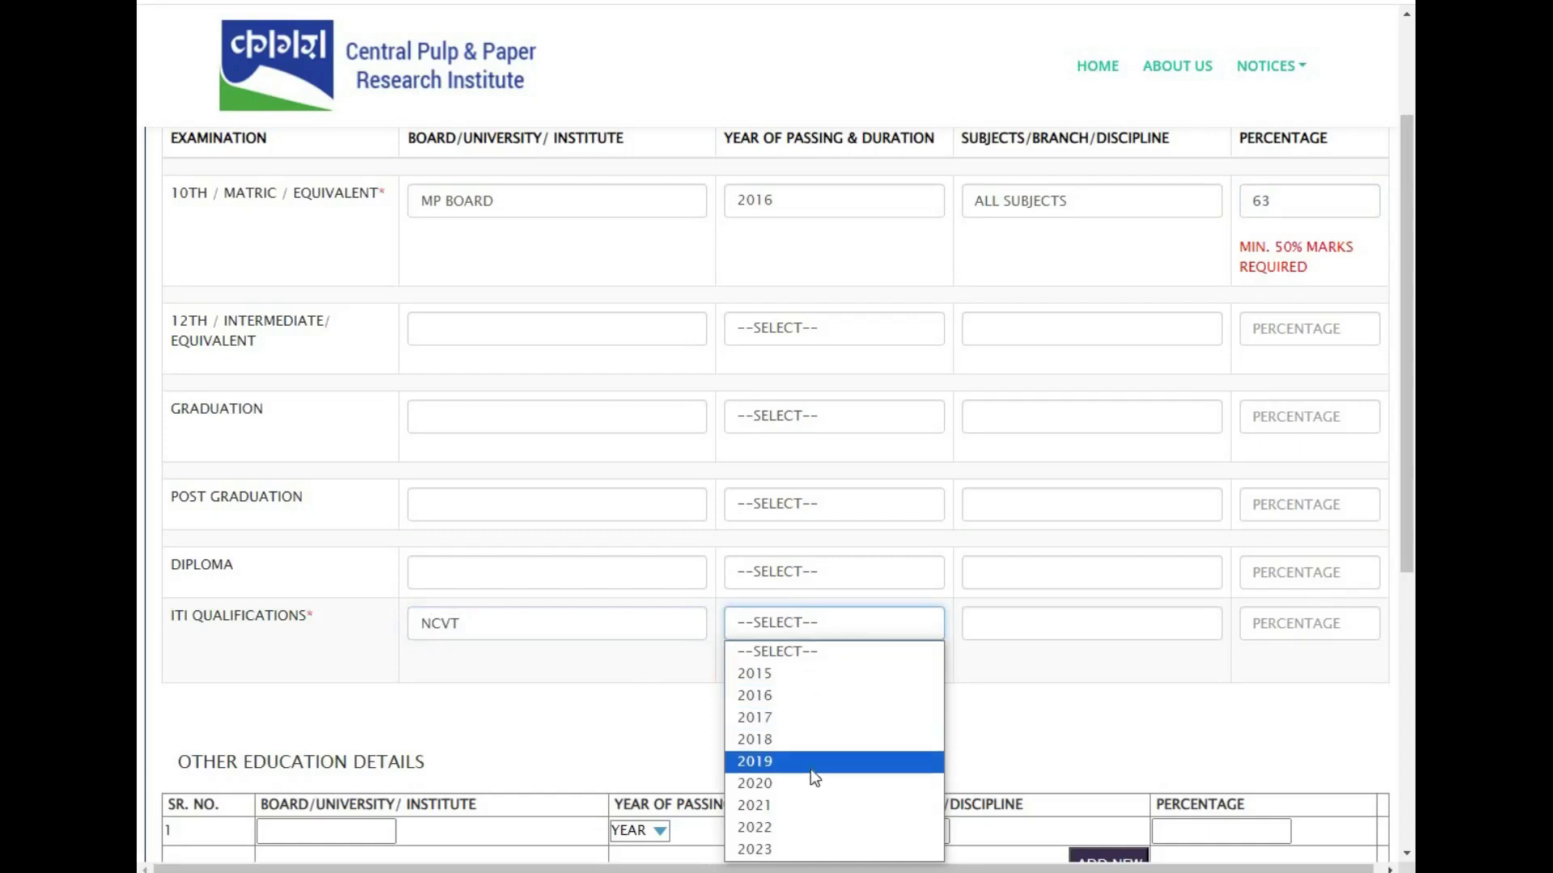
click(803, 803)
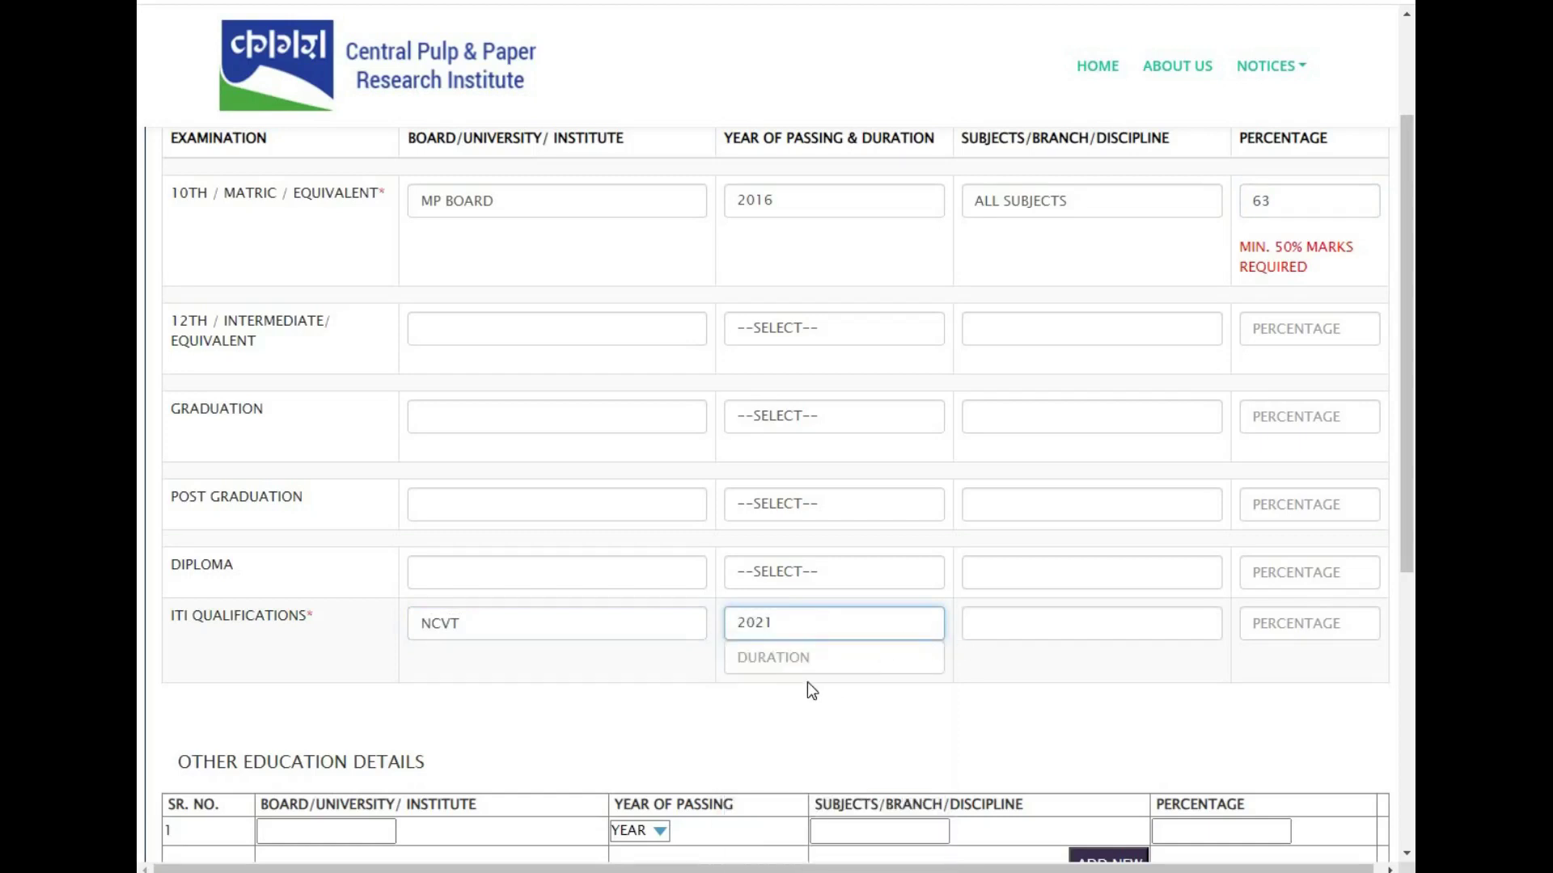
click(801, 652)
text(2)
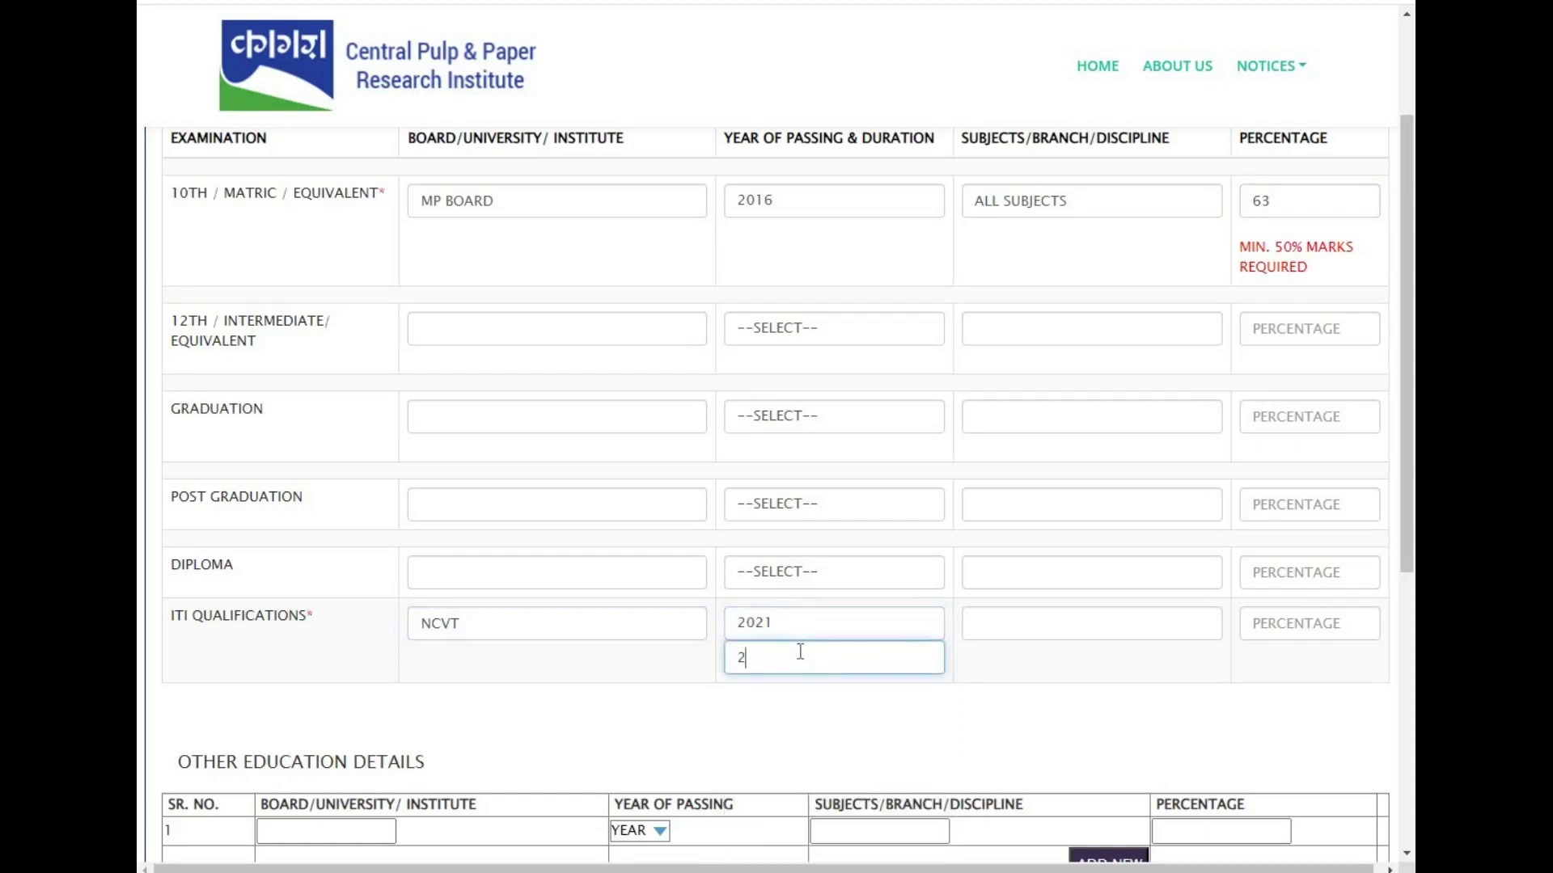
click(1017, 627)
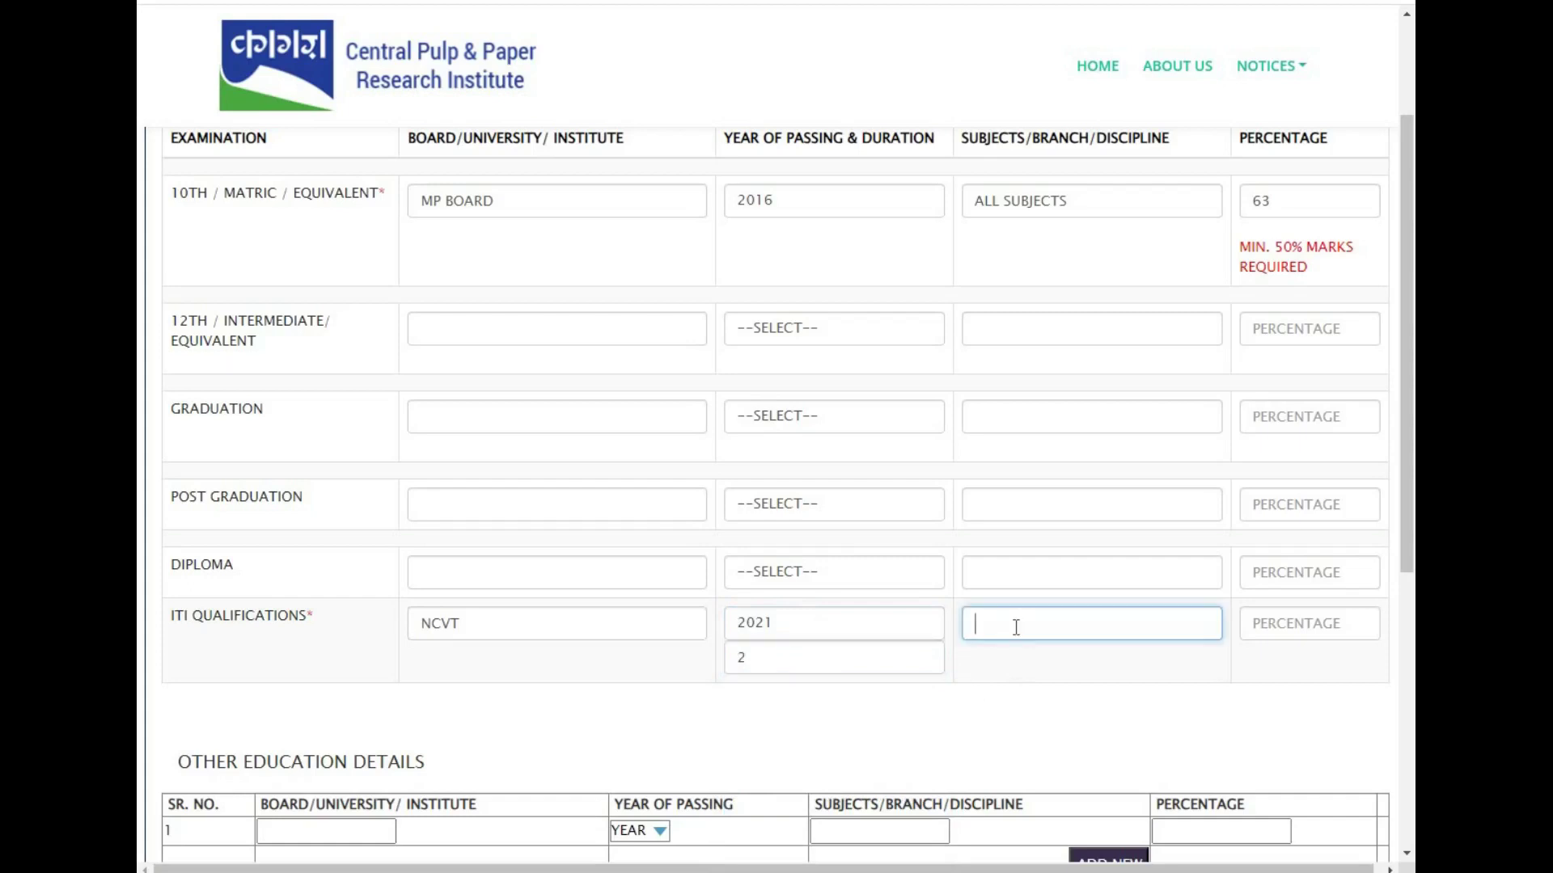
text(ELECTRICIAN)
click(1290, 631)
text(66)
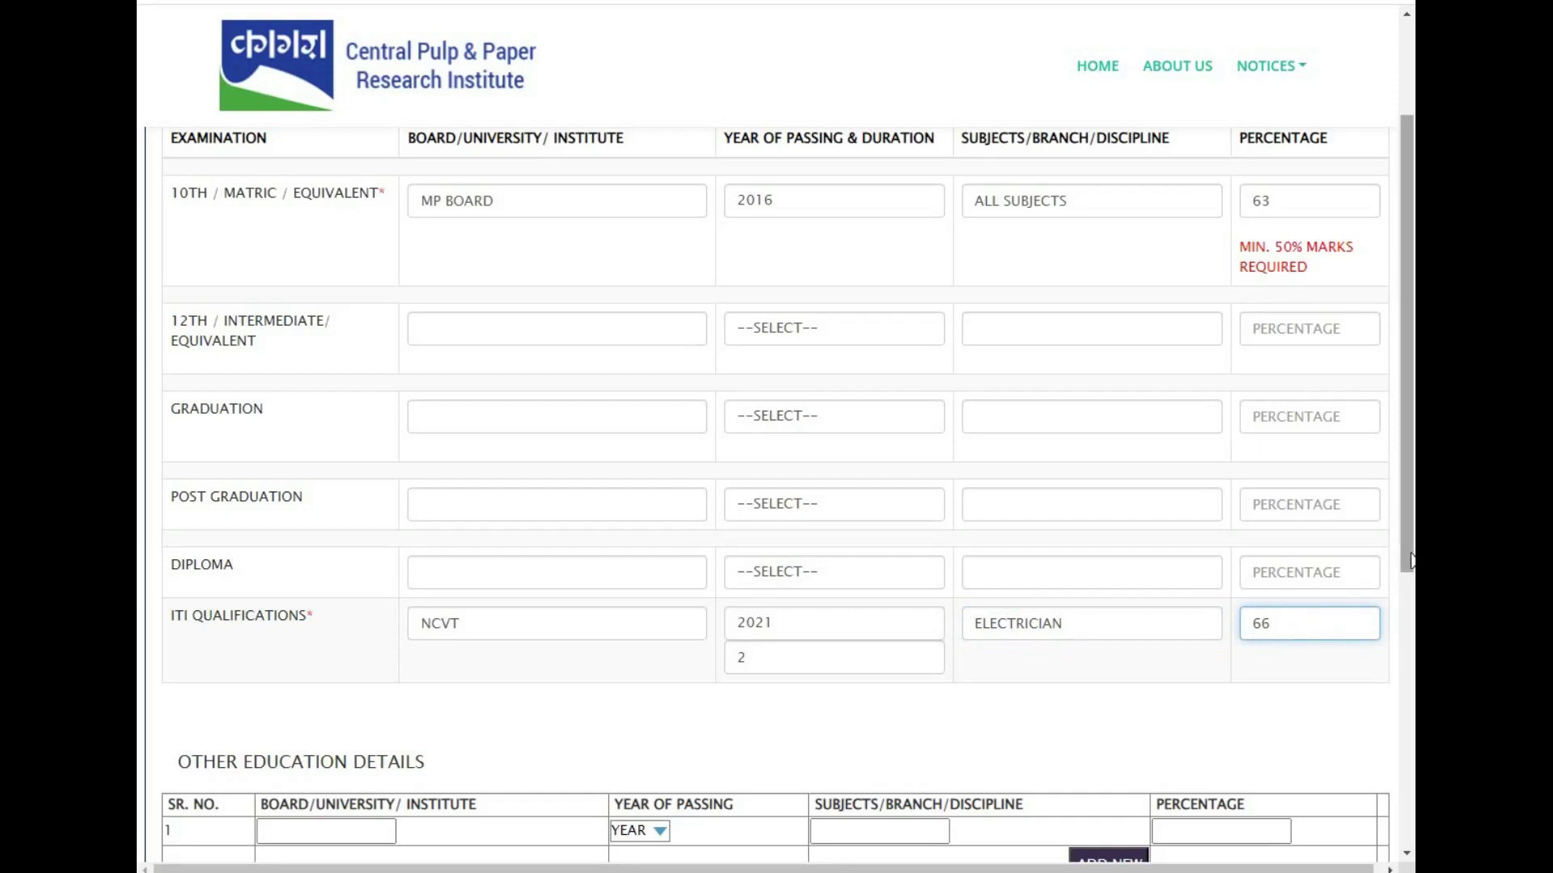
drag(1411, 573, 1412, 699)
click(690, 717)
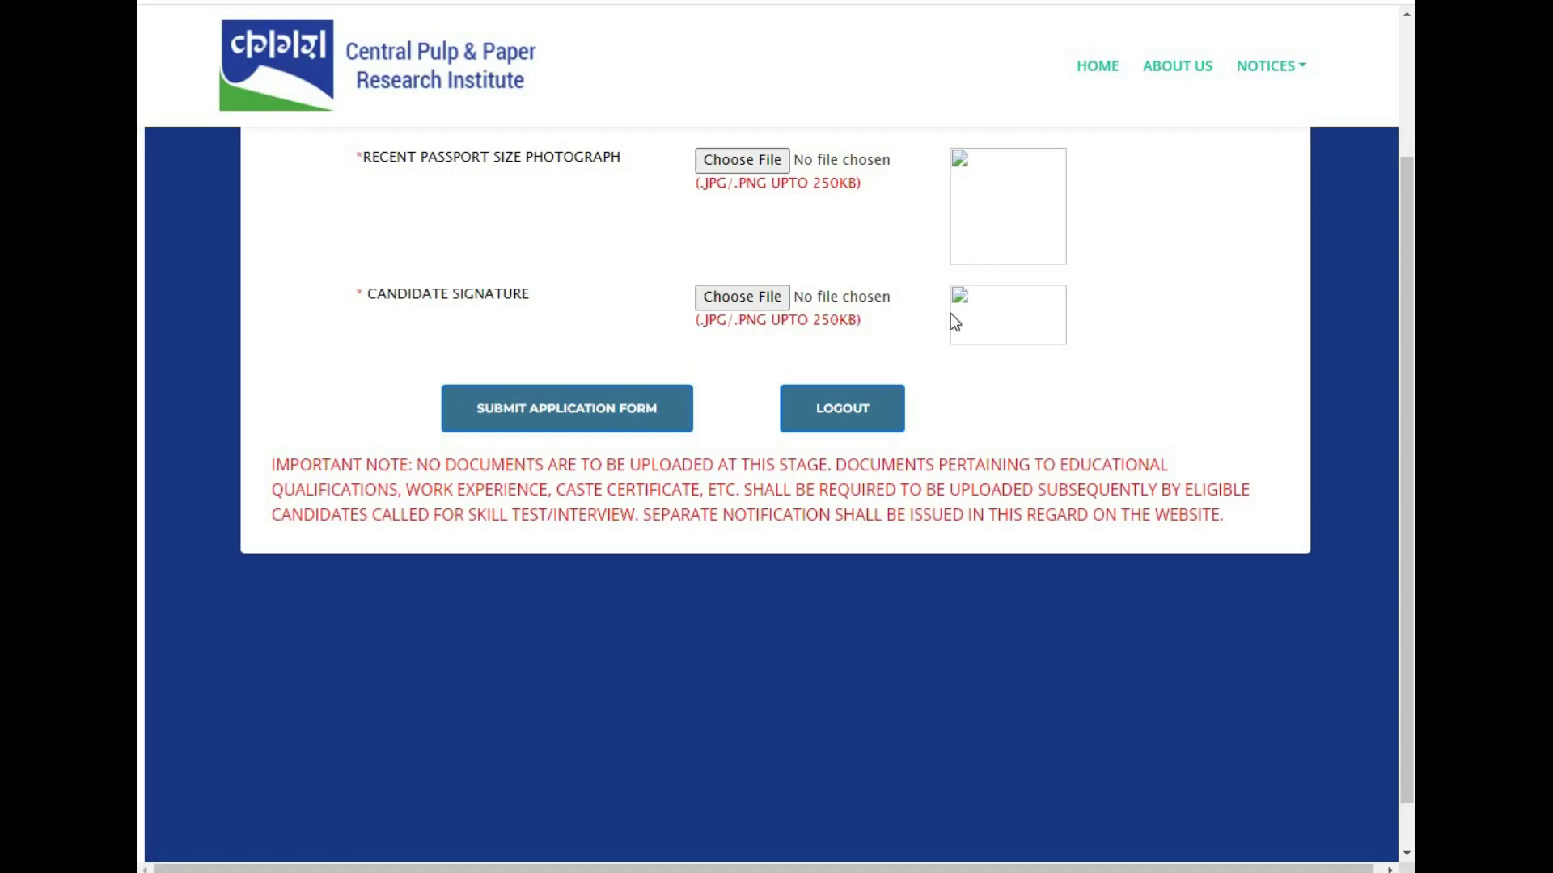
- Attach the passport photo and signature JPGs and submit the application form
click(627, 416)
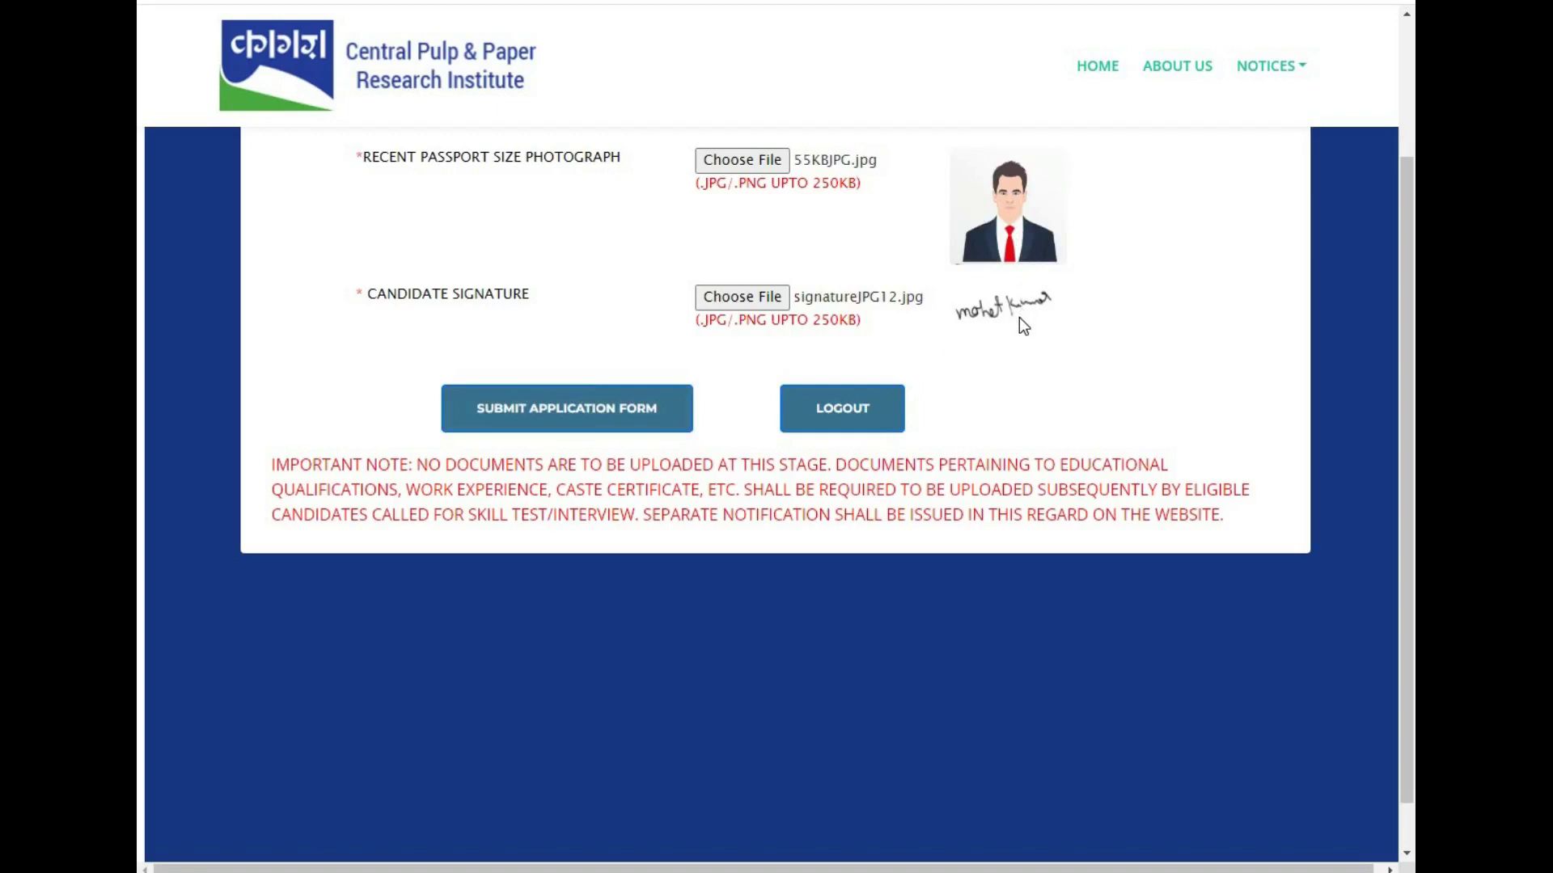
click(623, 420)
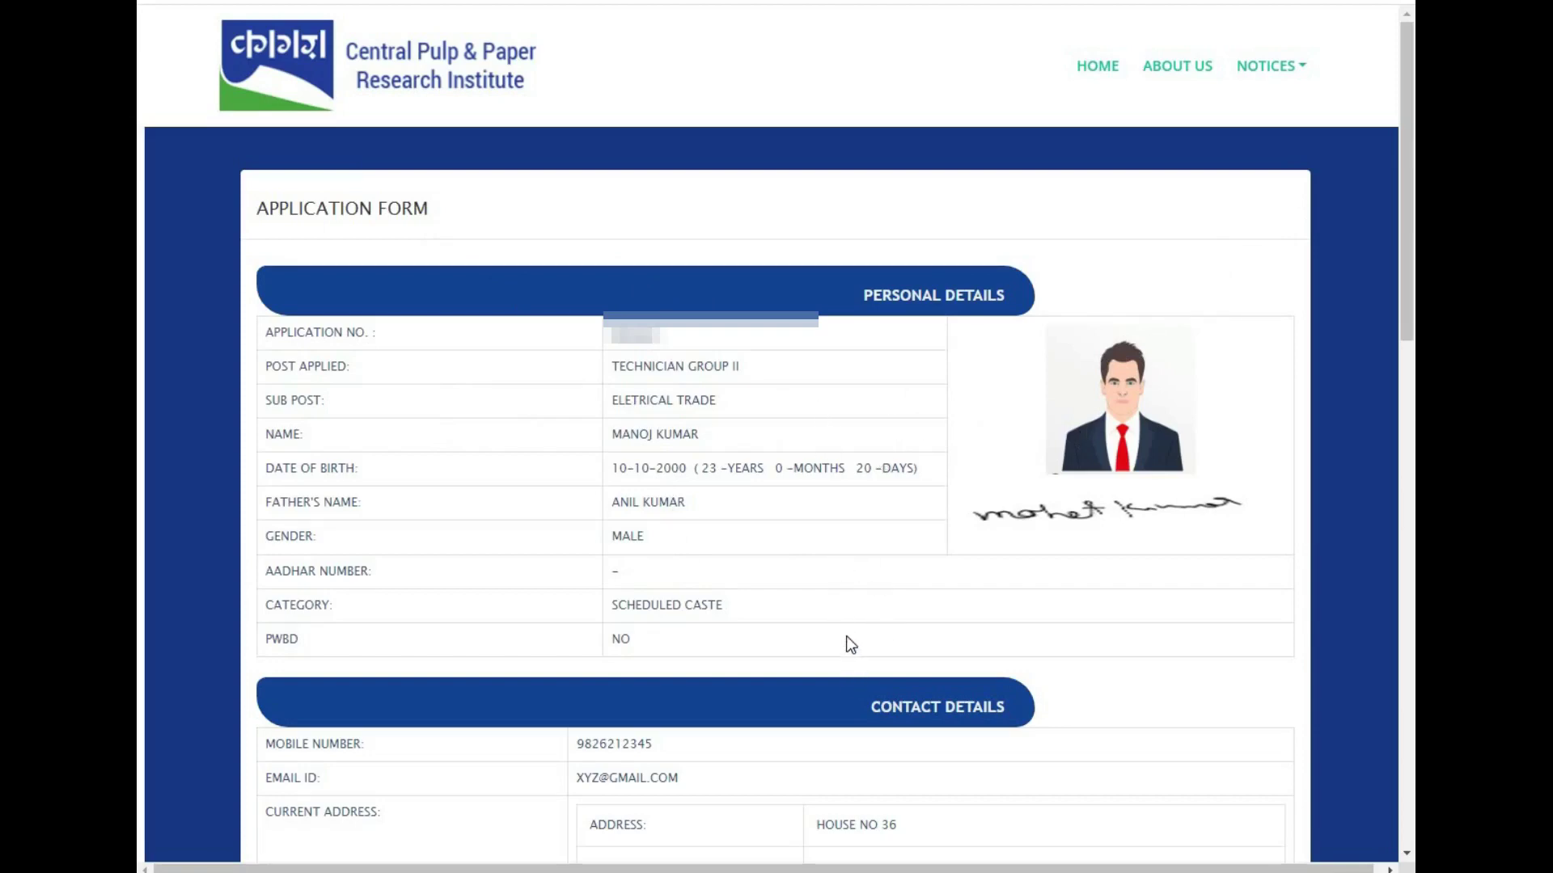
- Final-submit the Technician Group II application and confirm with OK
scroll(647, 570, down, 15)
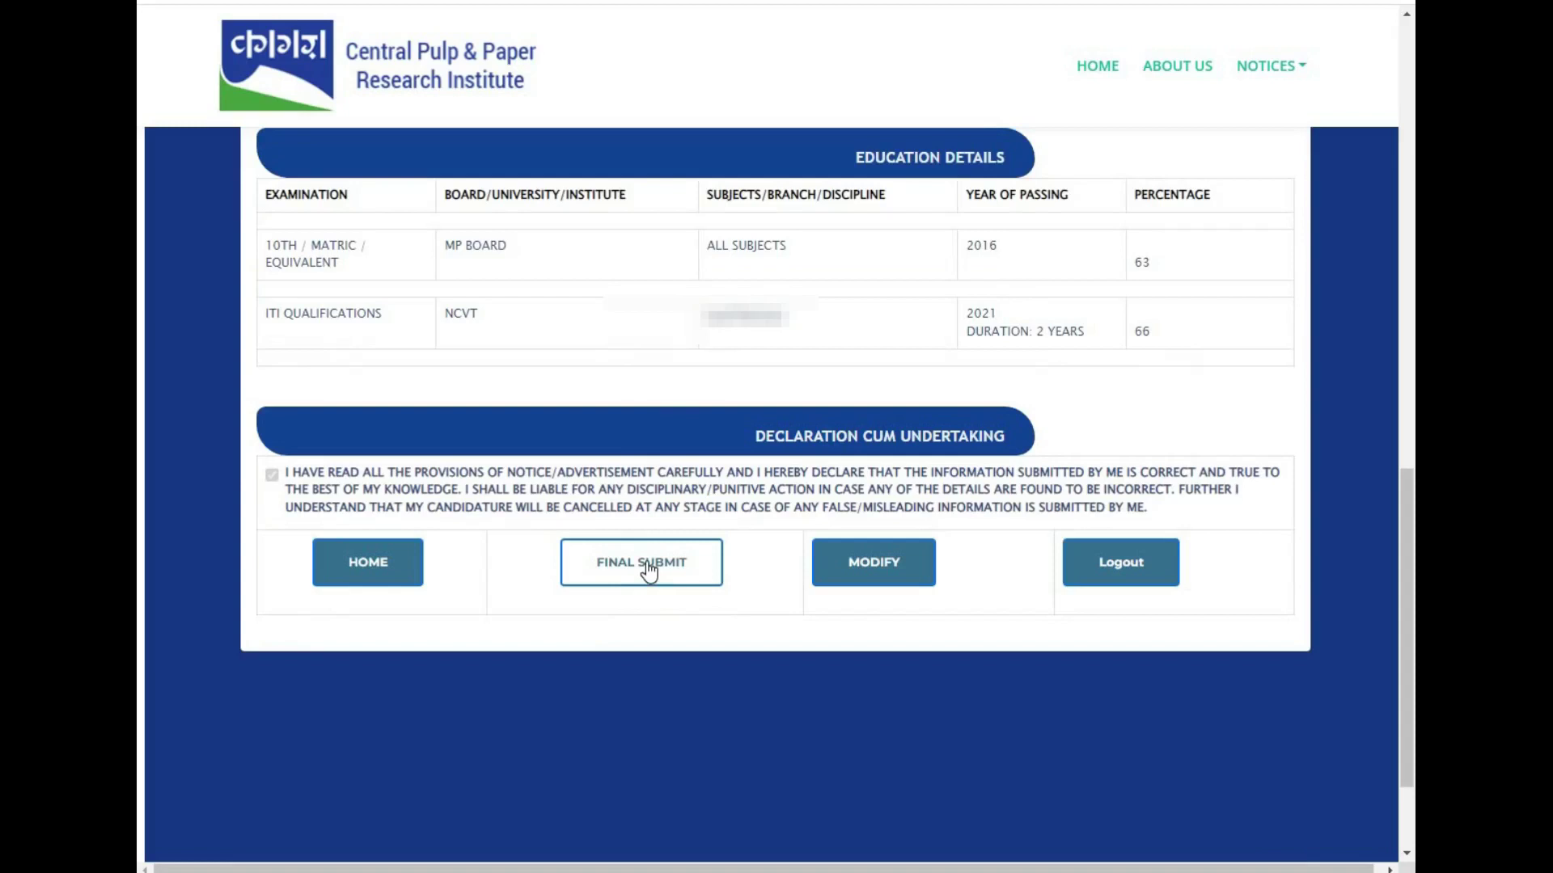
click(646, 568)
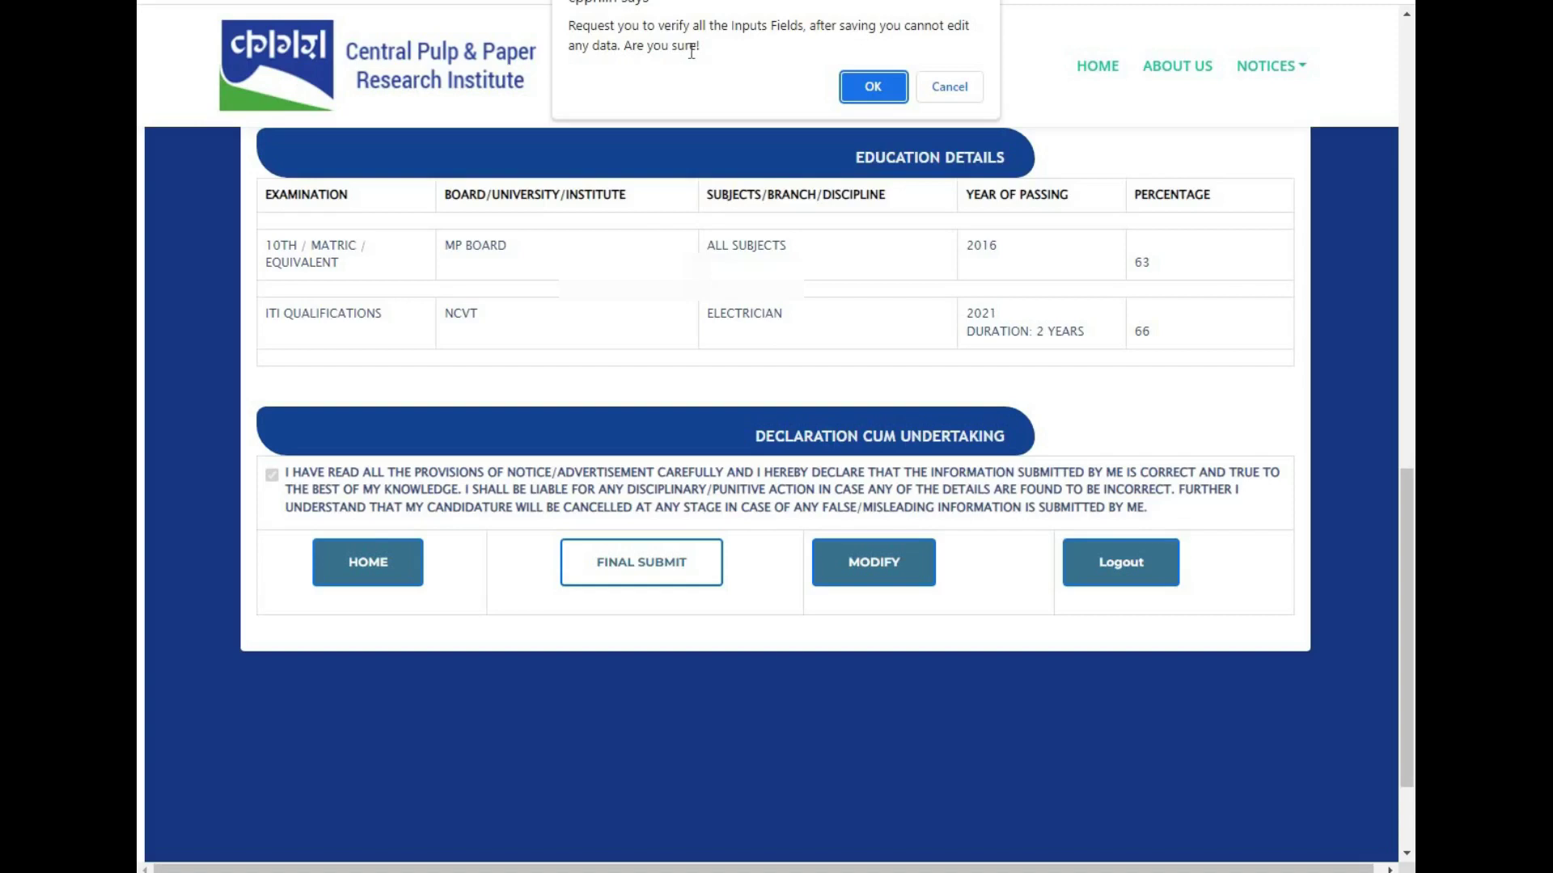
click(872, 89)
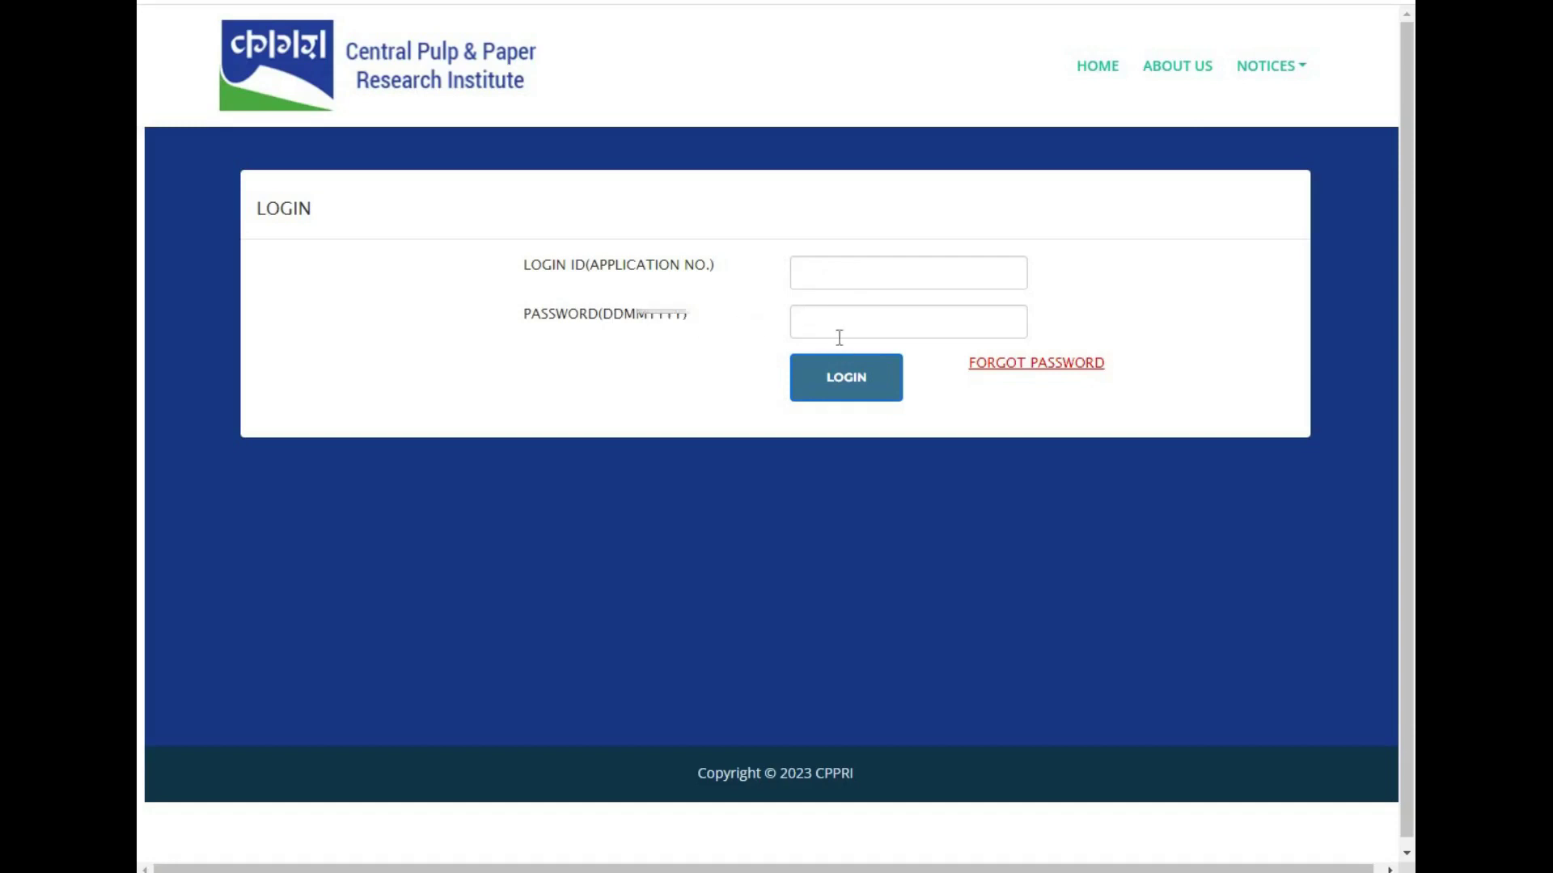
- Log in with the application number and password, then open the application Preview
click(841, 384)
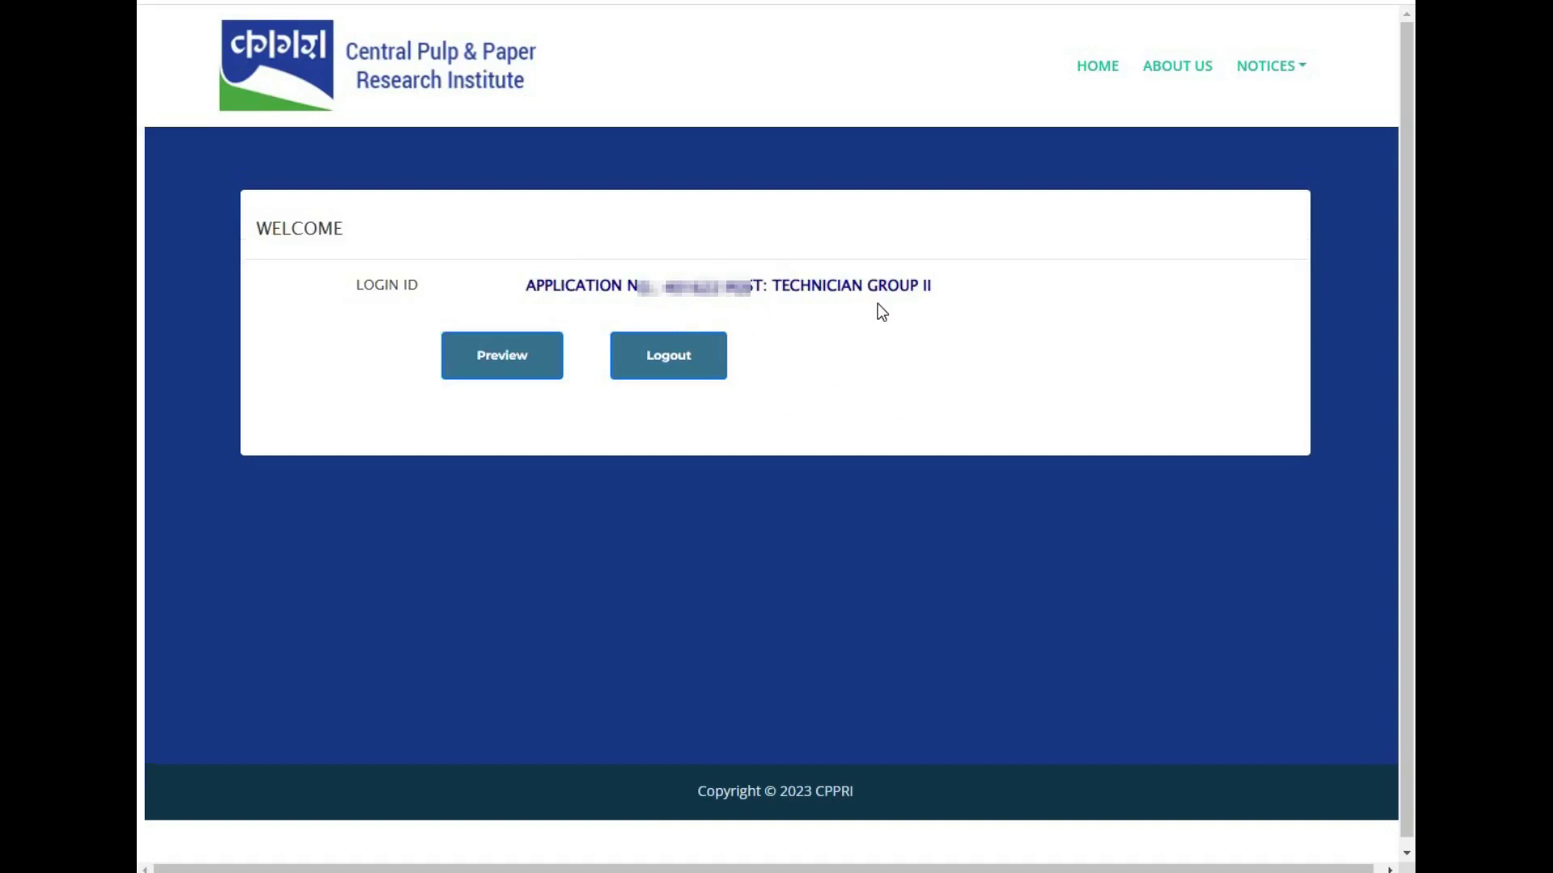
click(530, 367)
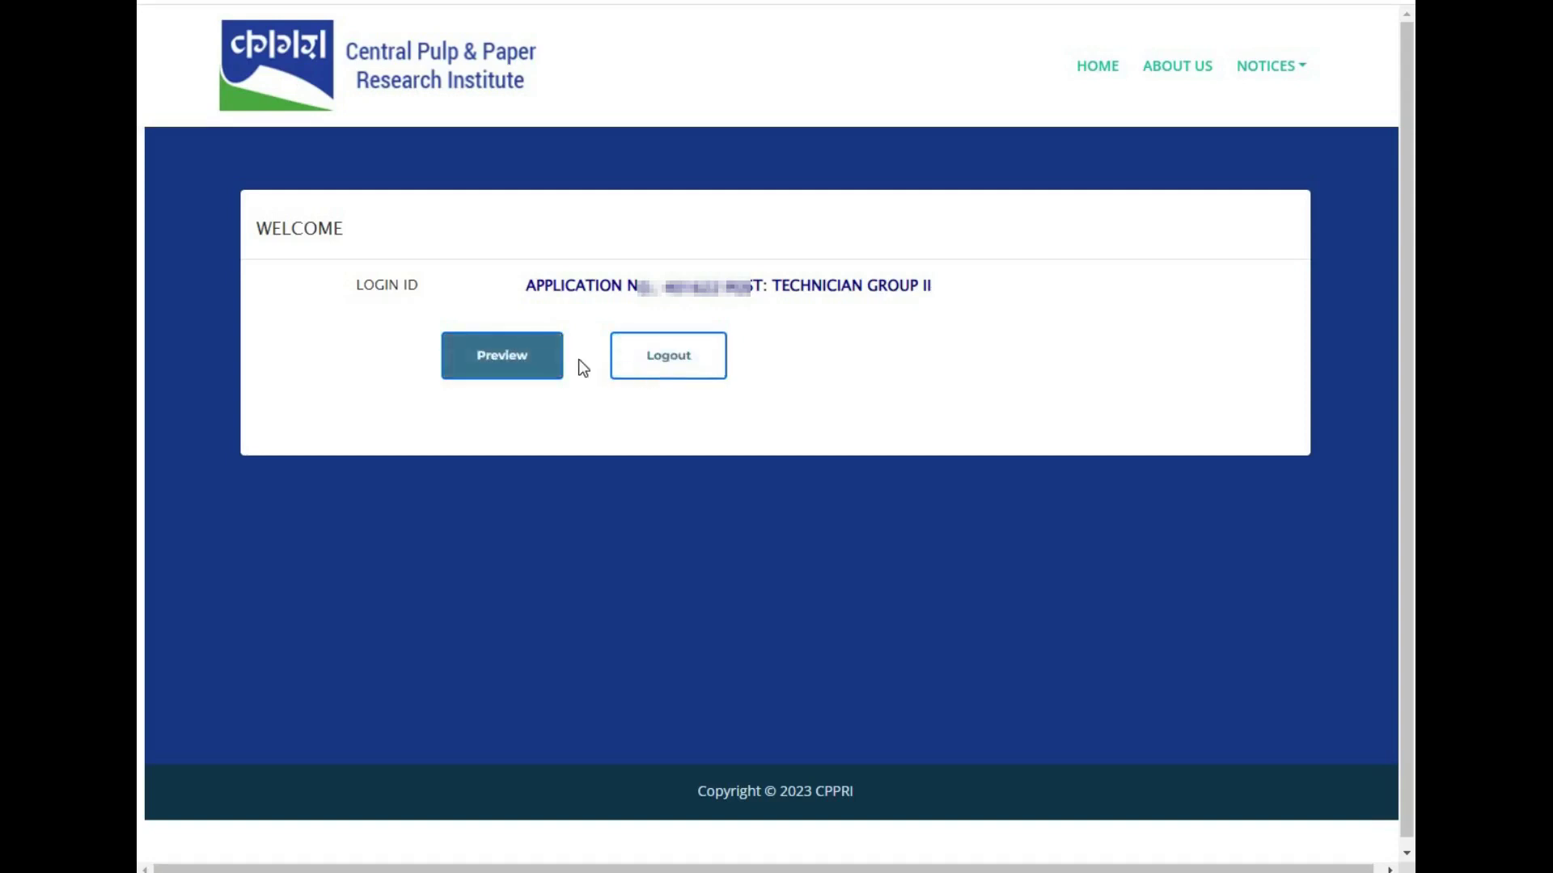
click(537, 366)
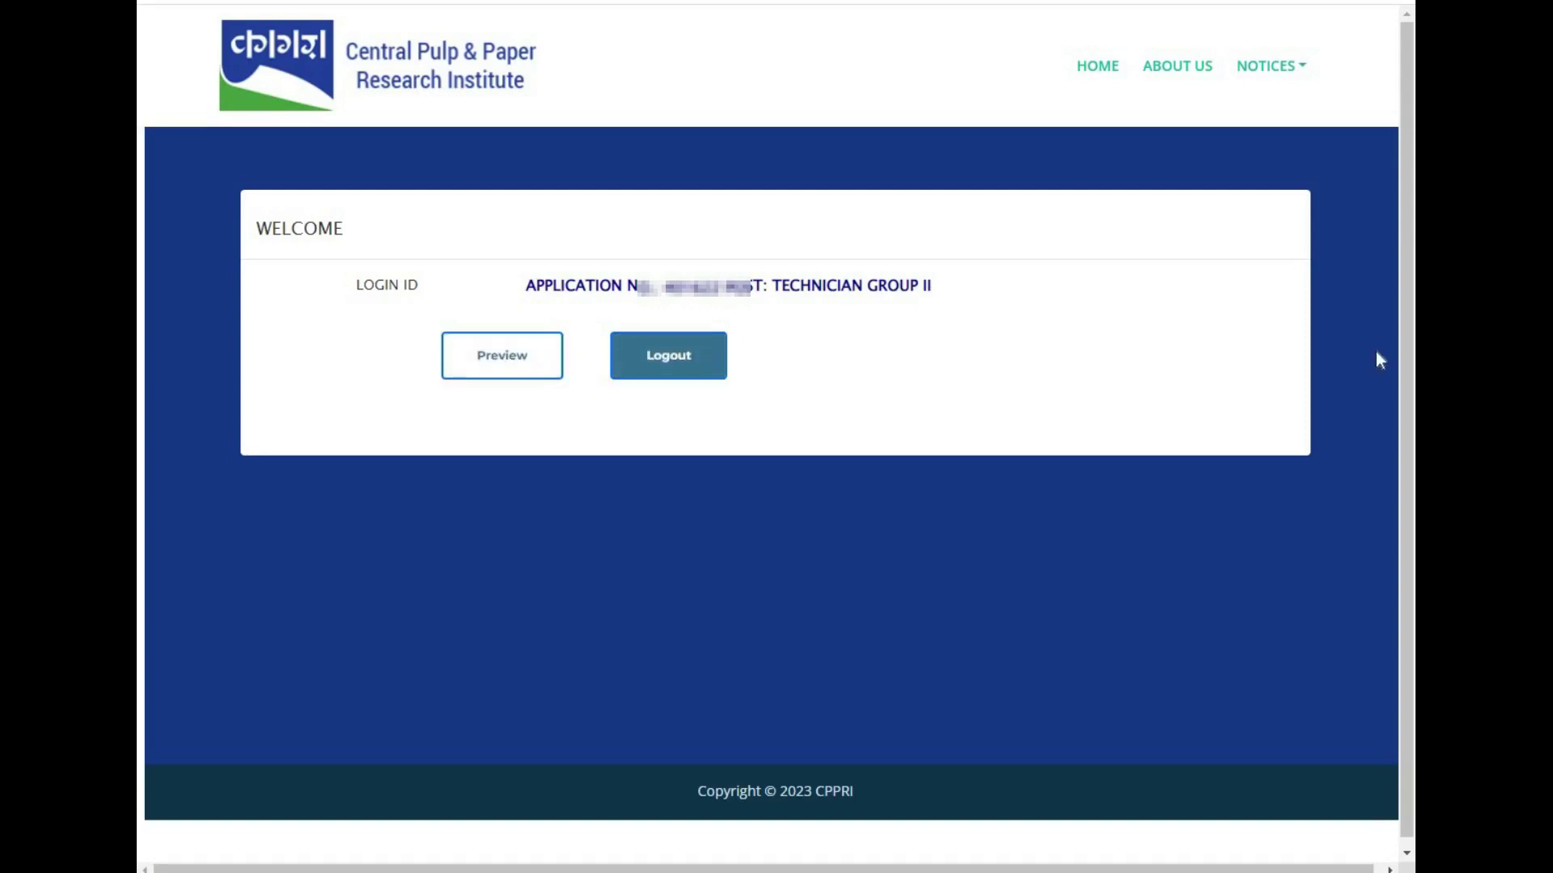
scroll(1376, 353, down, 4)
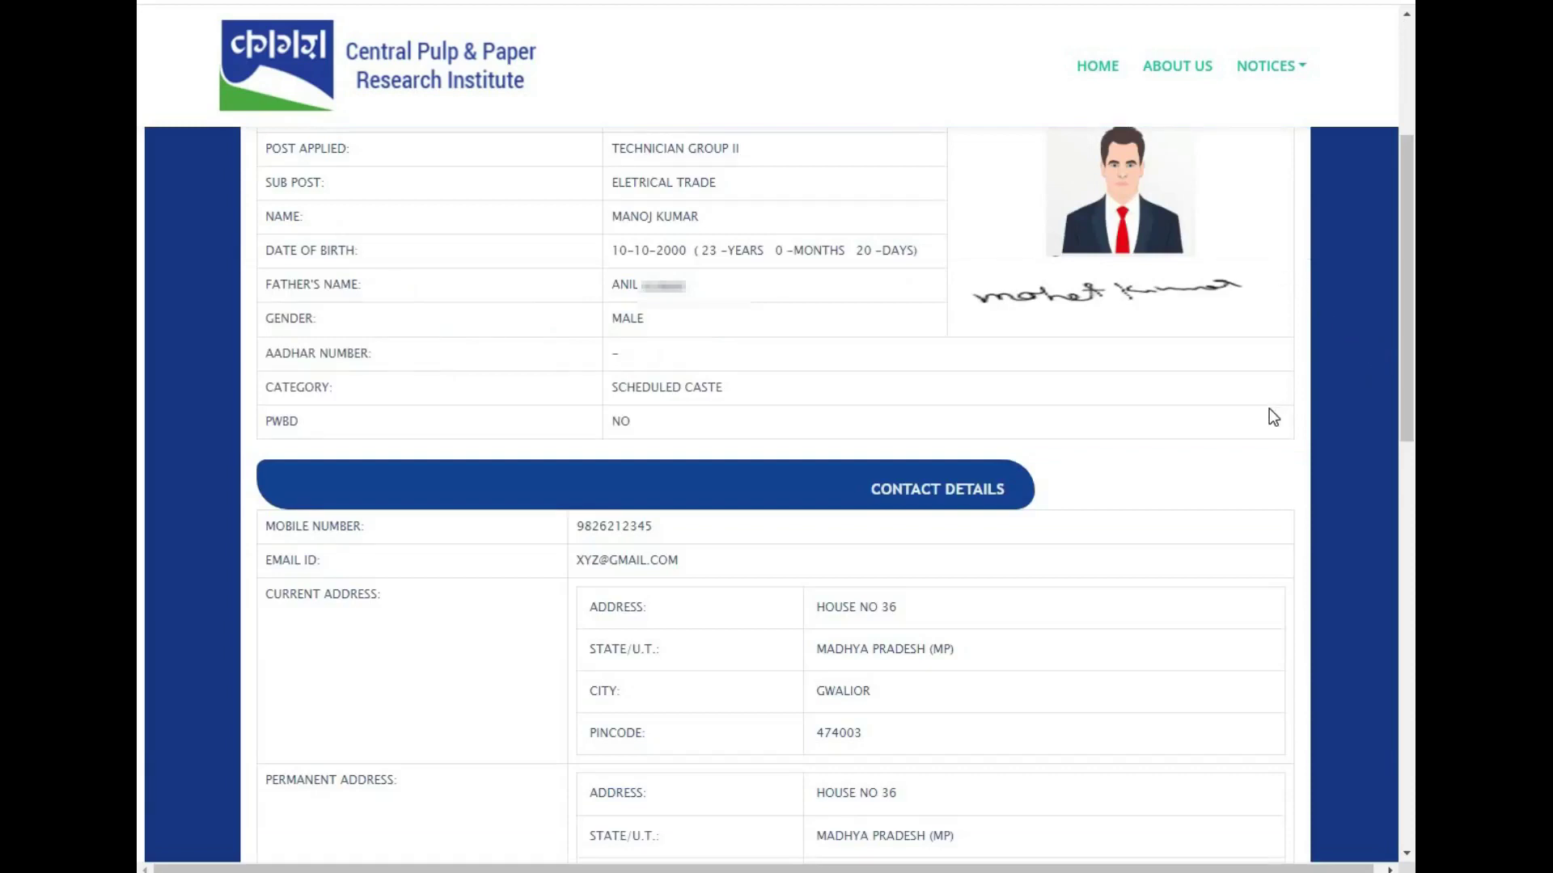